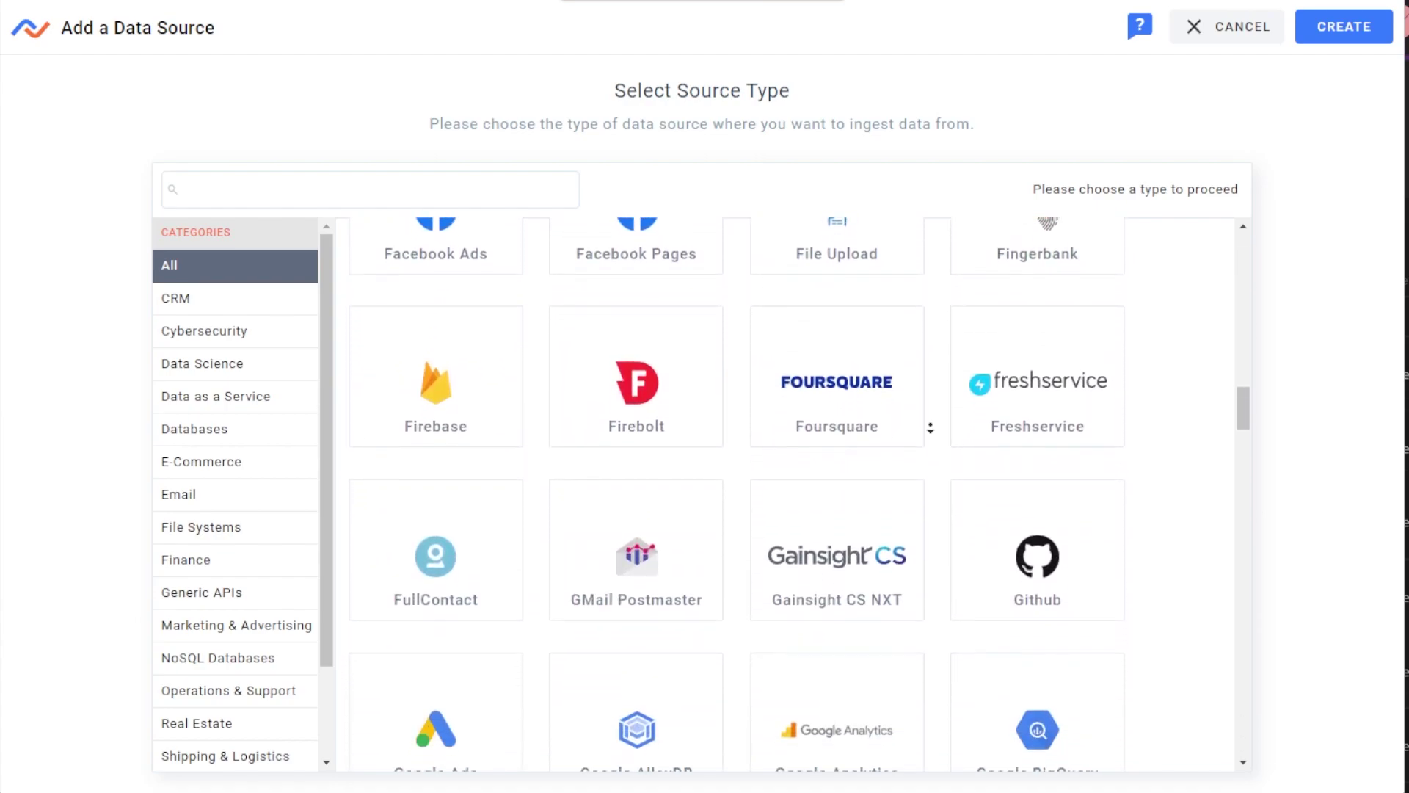
- Search the source types for cloud sql, choose Cloud SQL PostgreSQL, and authenticate the connection
middle_click(935, 433)
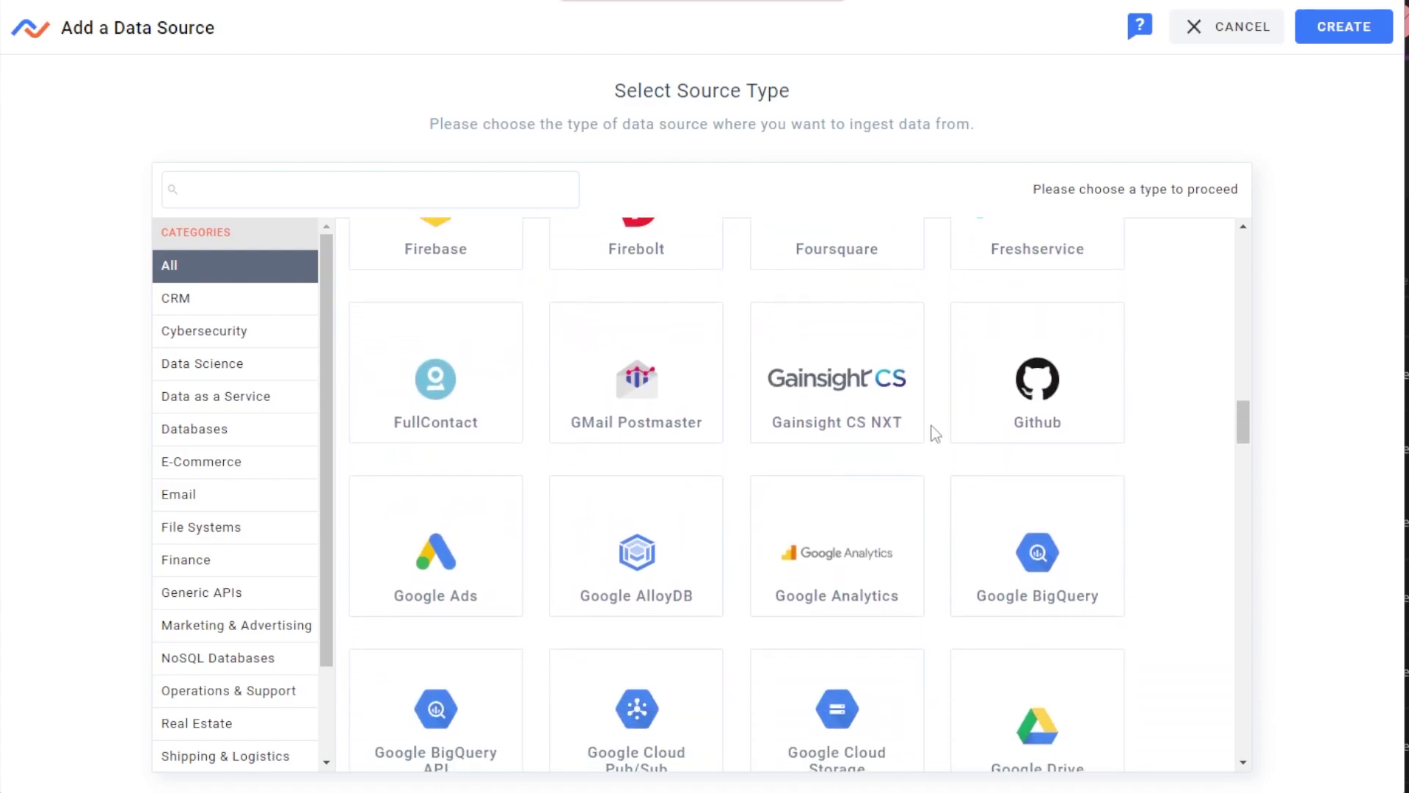
click(465, 199)
text(cloud sql)
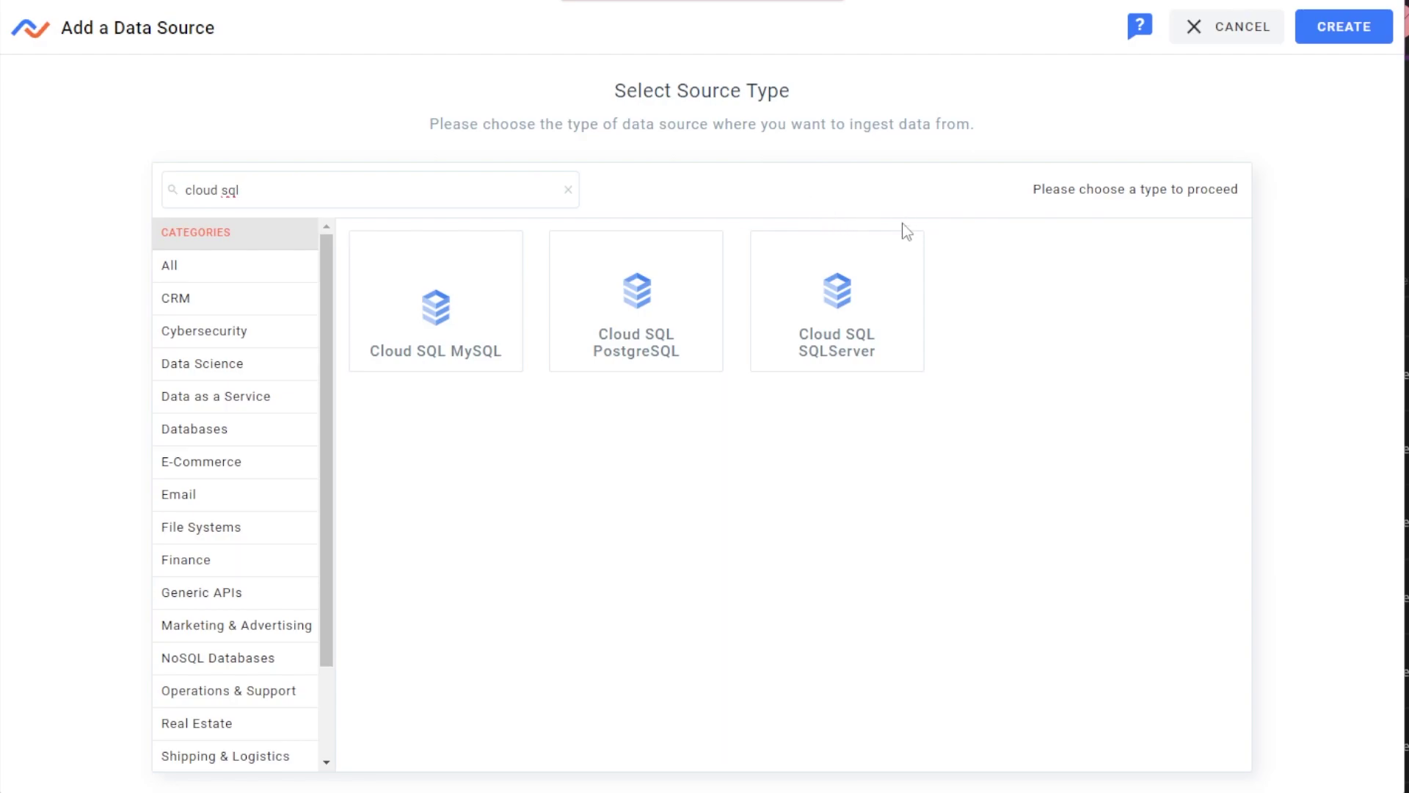
click(685, 349)
click(287, 273)
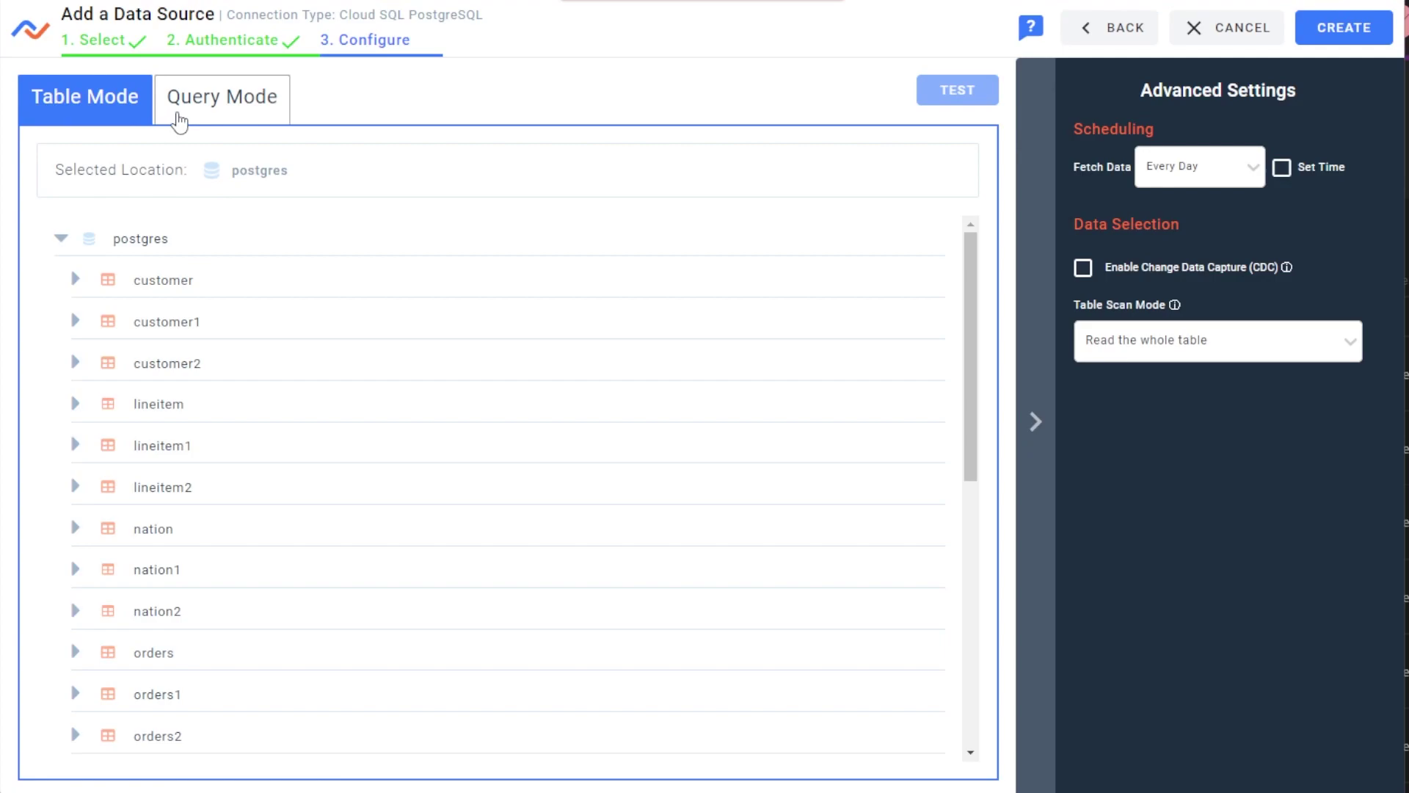
- Create the data source in Query Mode with the custom query "select * from customer;"
click(185, 116)
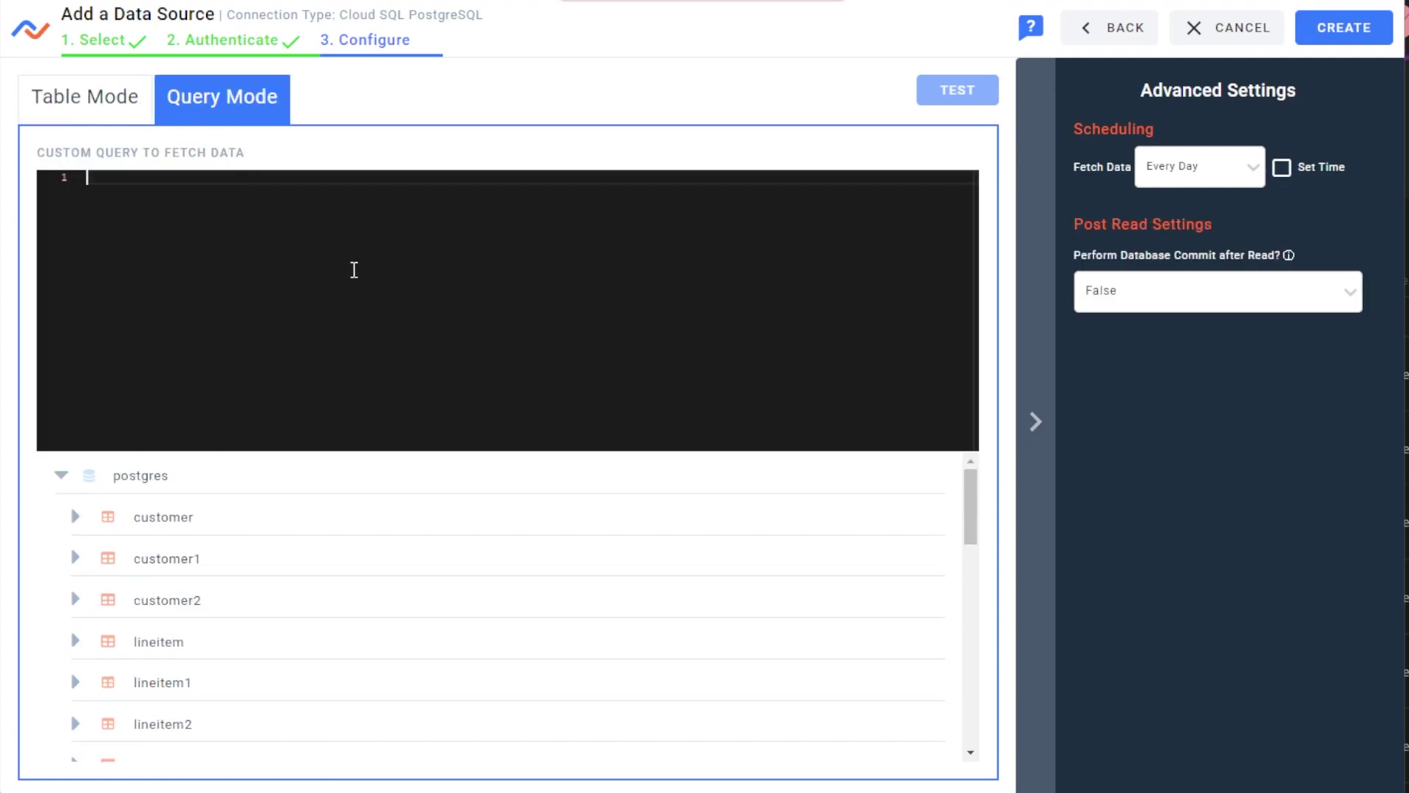
text(select * from customer;)
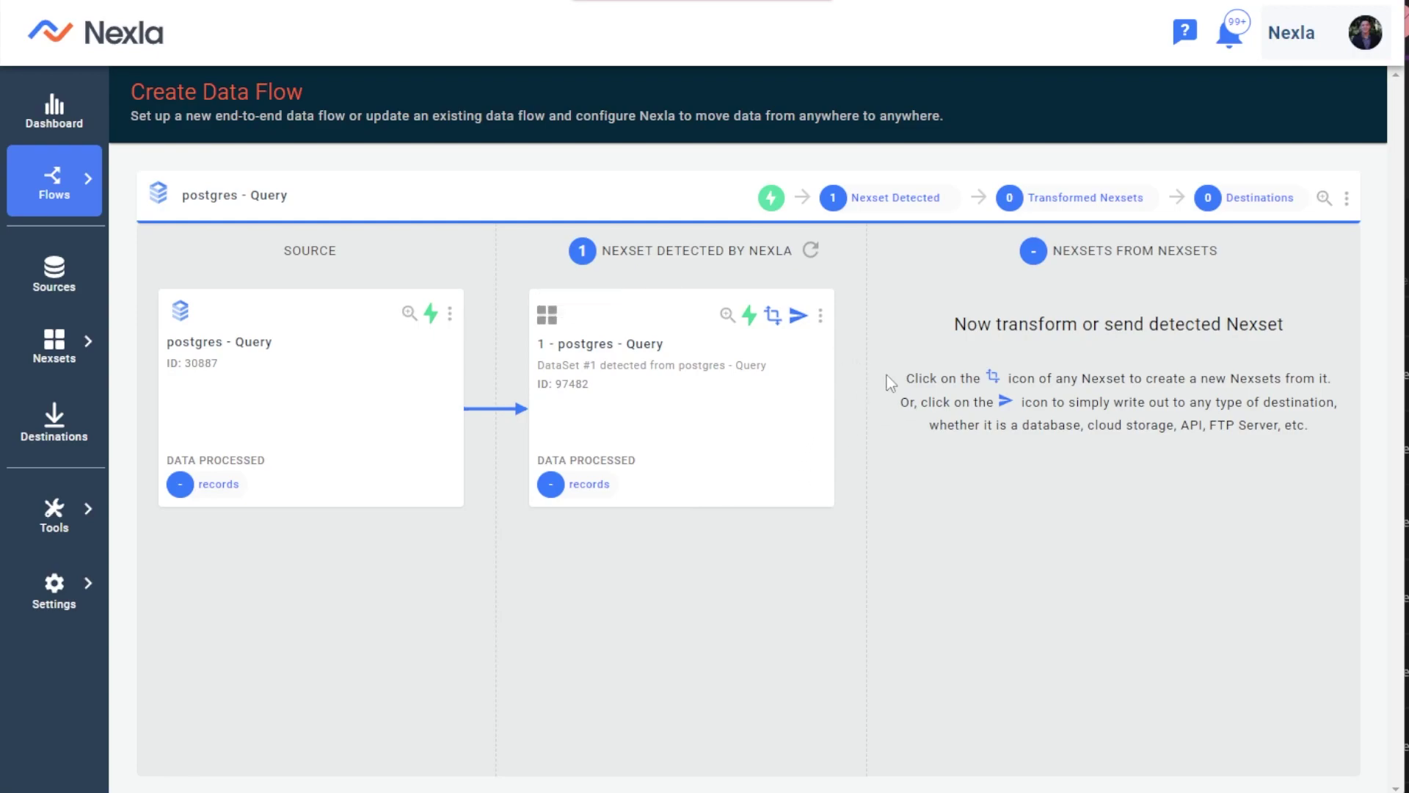
- Create a new Nexset from the detected postgres query Nexset and apply Move without Modifying to all its attributes
click(773, 317)
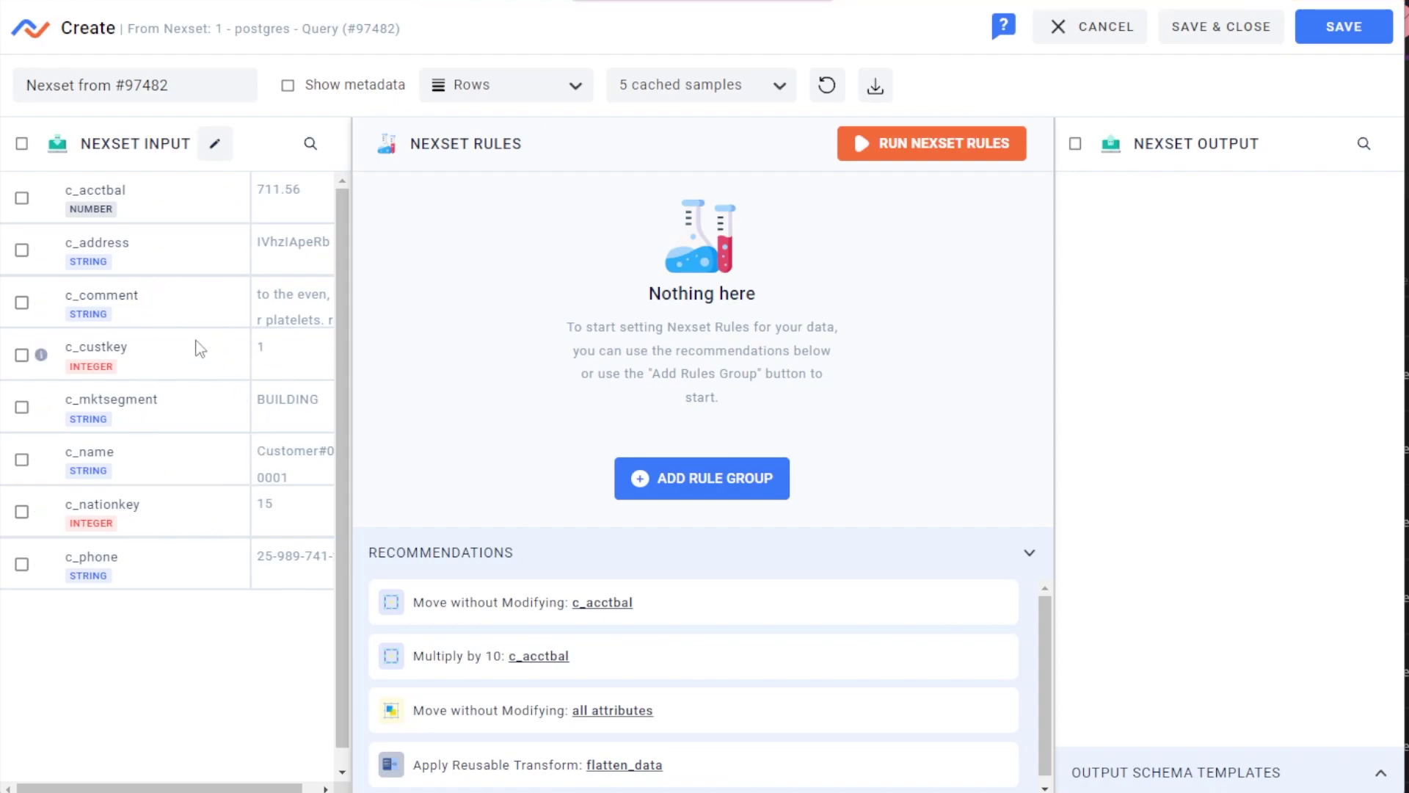
click(22, 144)
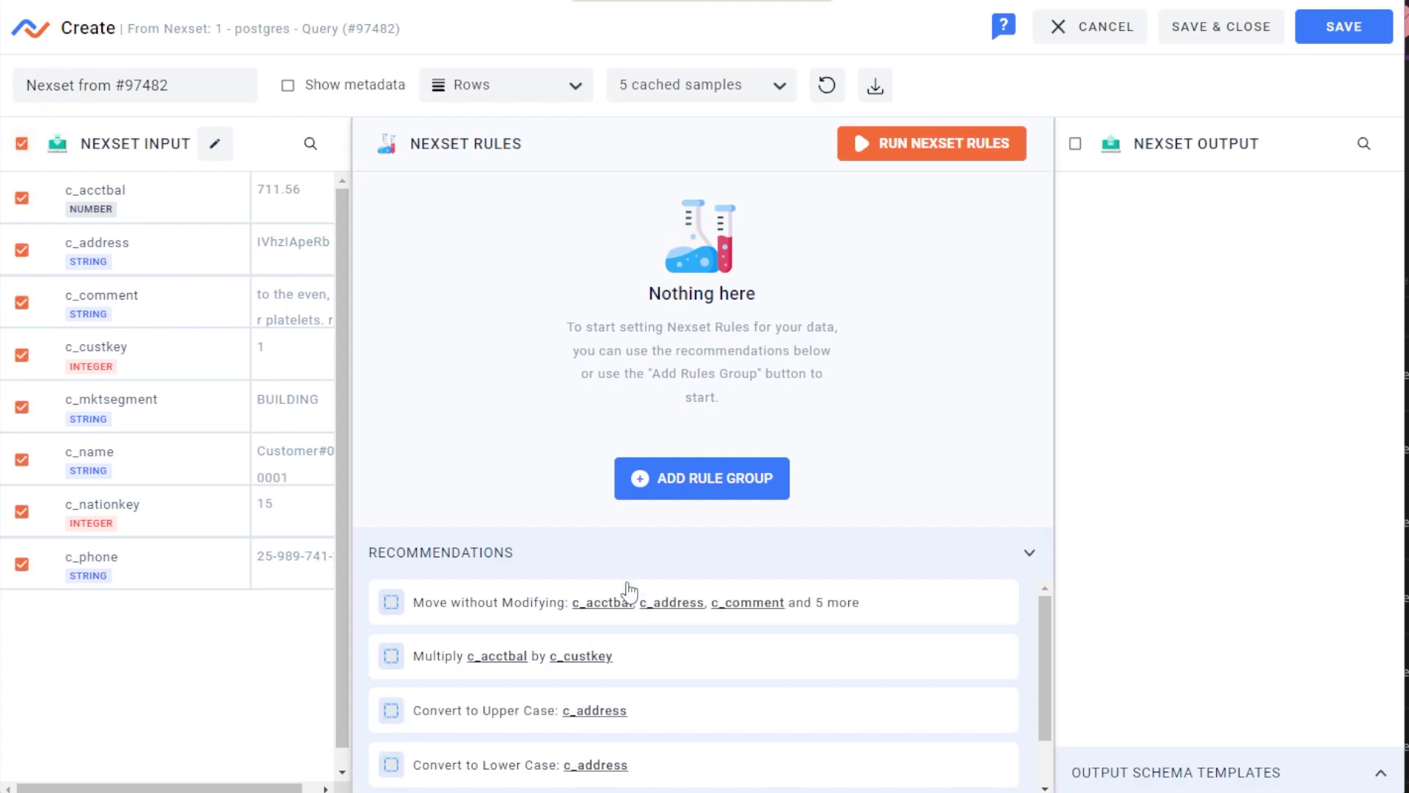
click(629, 595)
- Examine the functions available for the c_acctbal rule and the rule group types that can be added
click(595, 296)
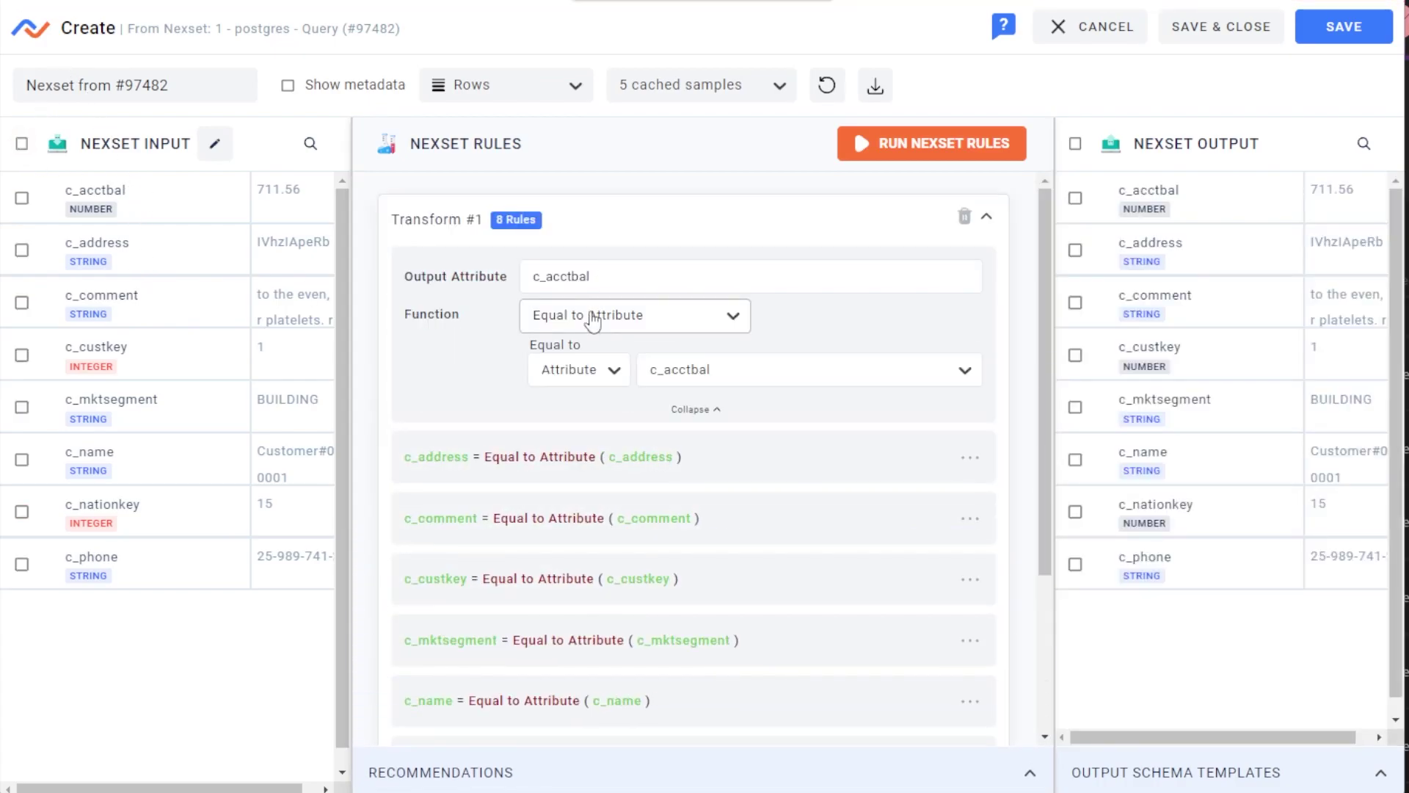
click(594, 323)
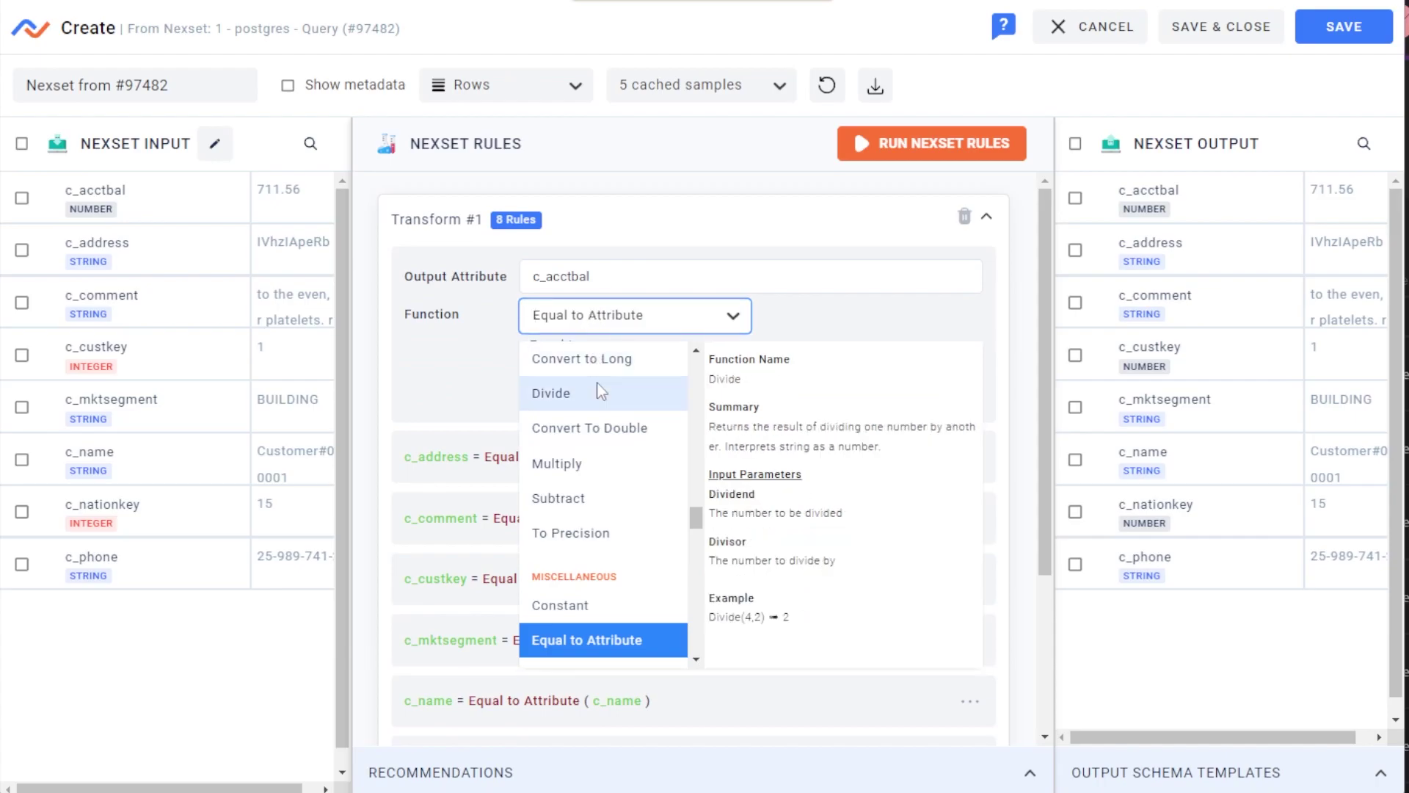
scroll(609, 572, up, 10)
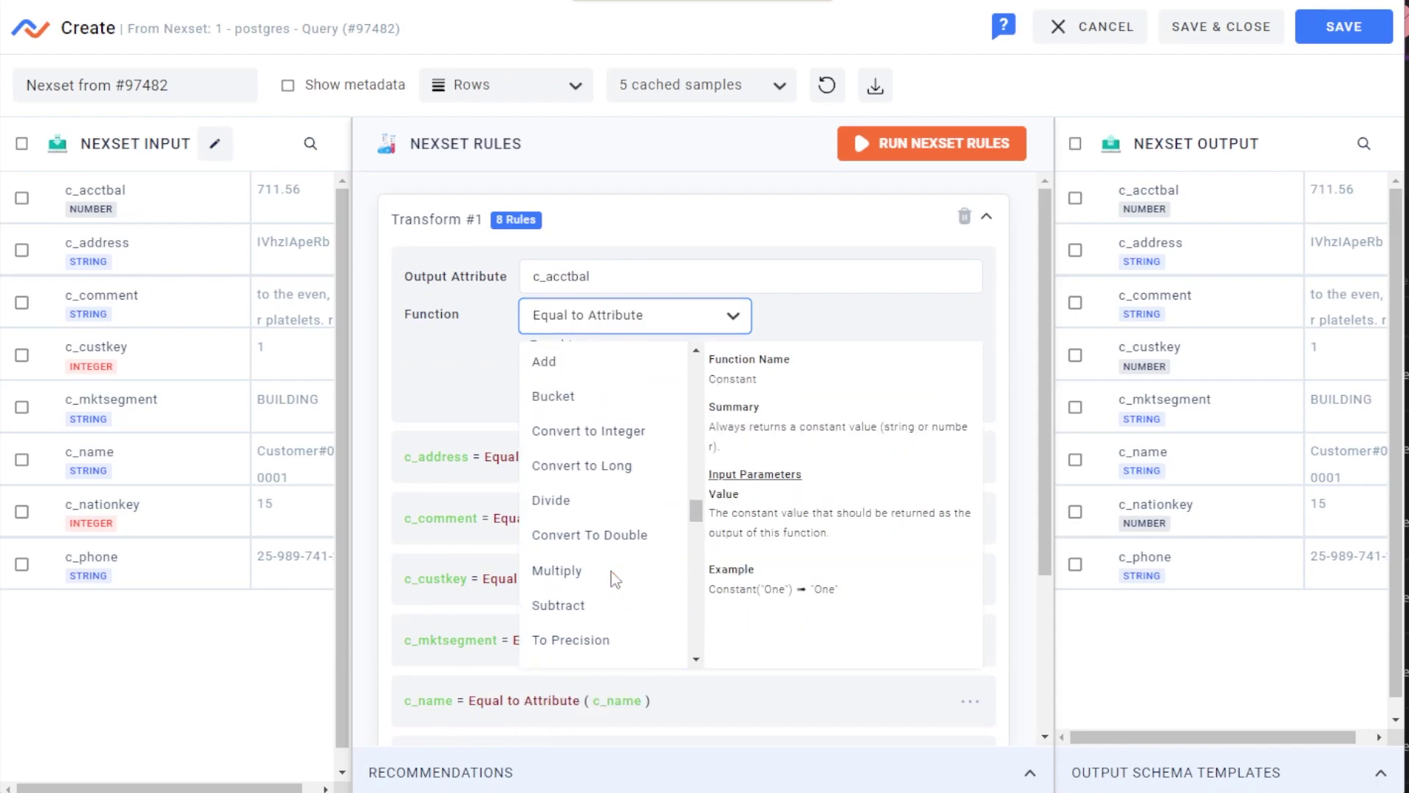
click(639, 225)
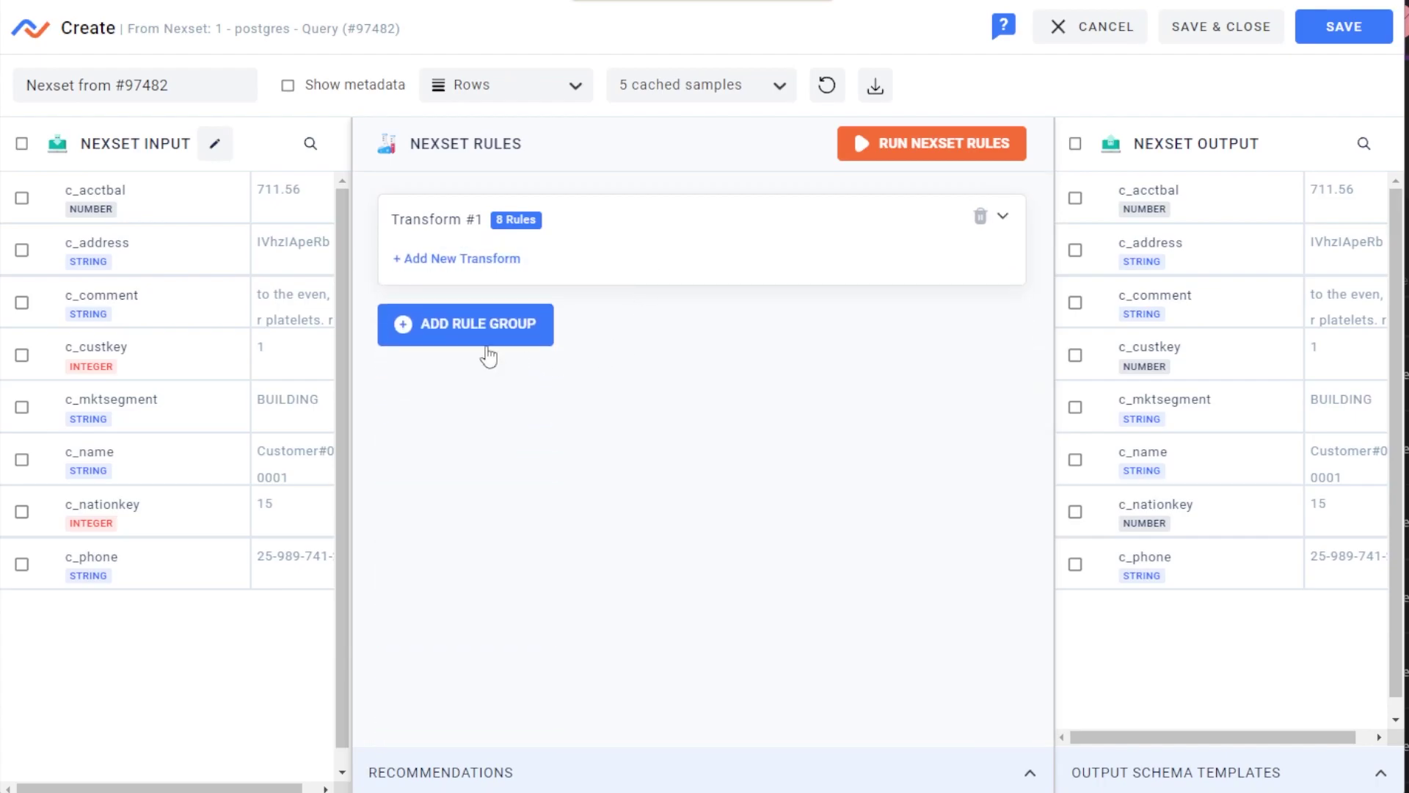
click(500, 336)
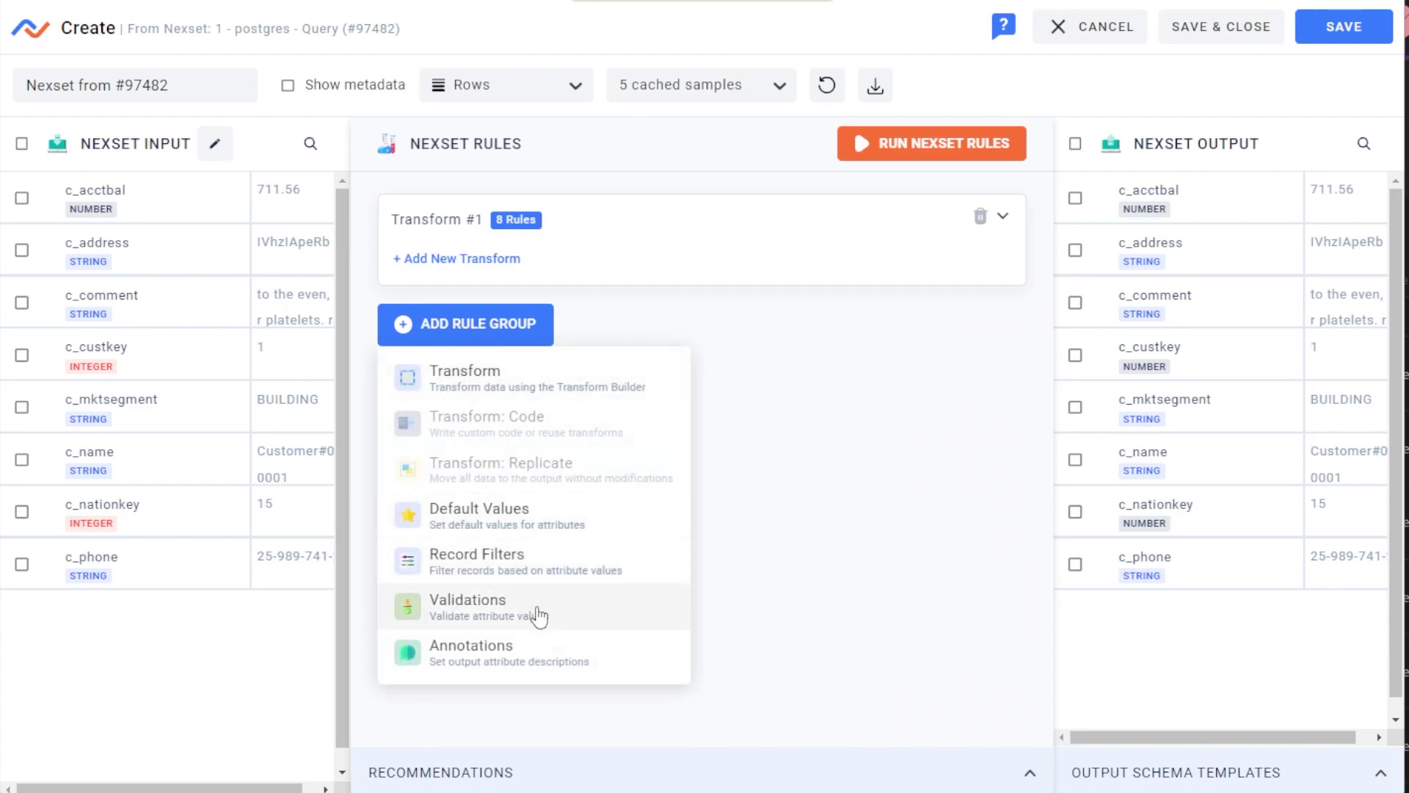
click(841, 380)
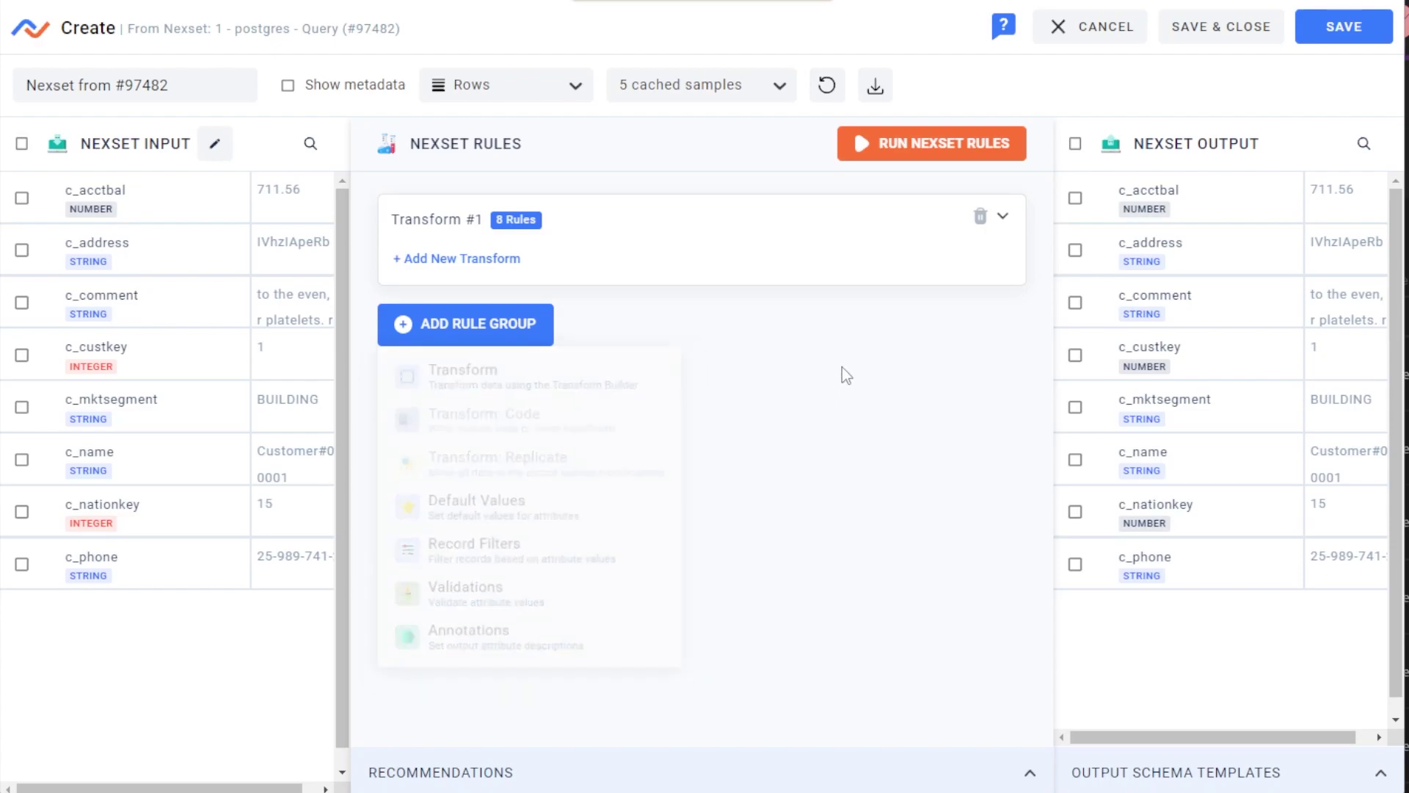
- Save the transformed Nexset and choose FTP, SFTP, FTPS as the destination type to send it to
click(1226, 33)
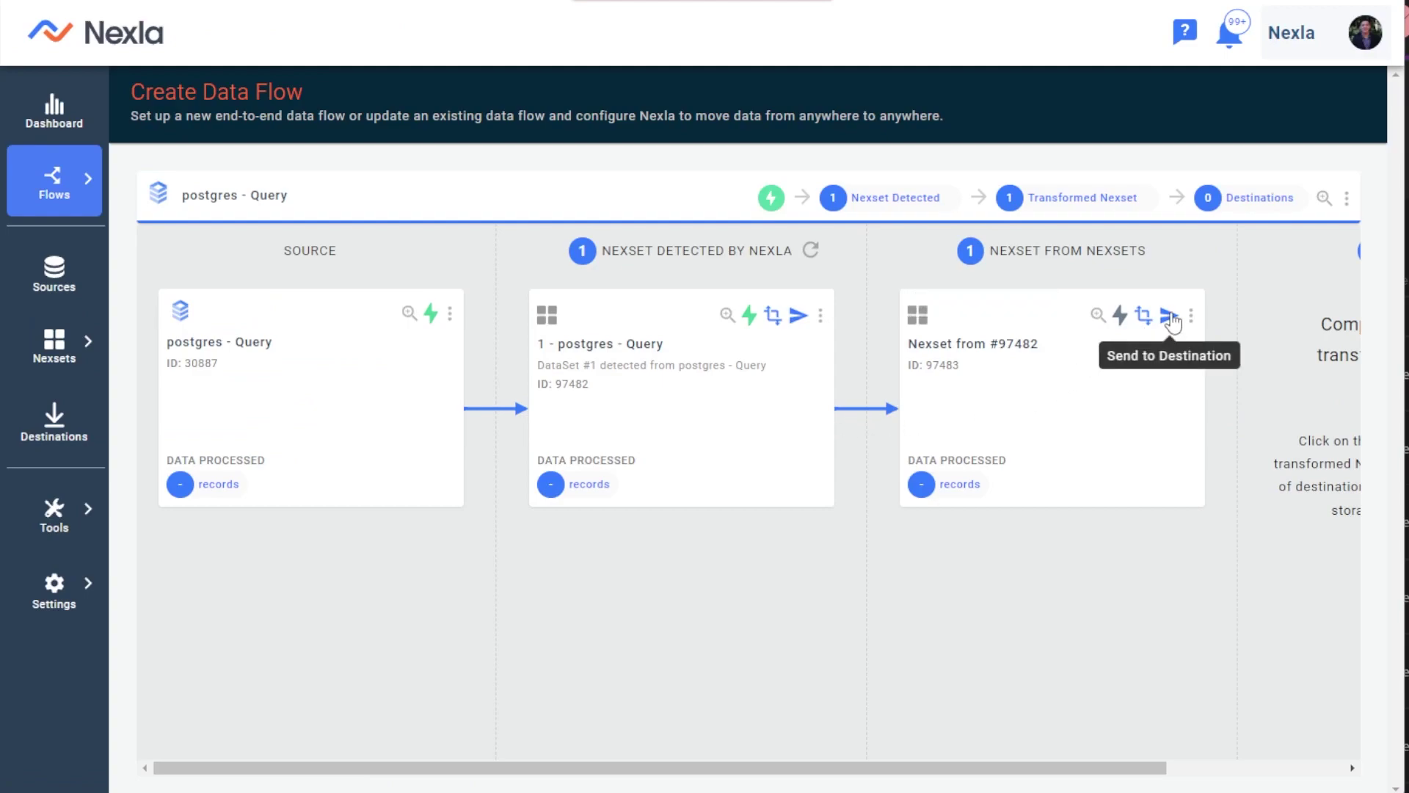
click(1168, 316)
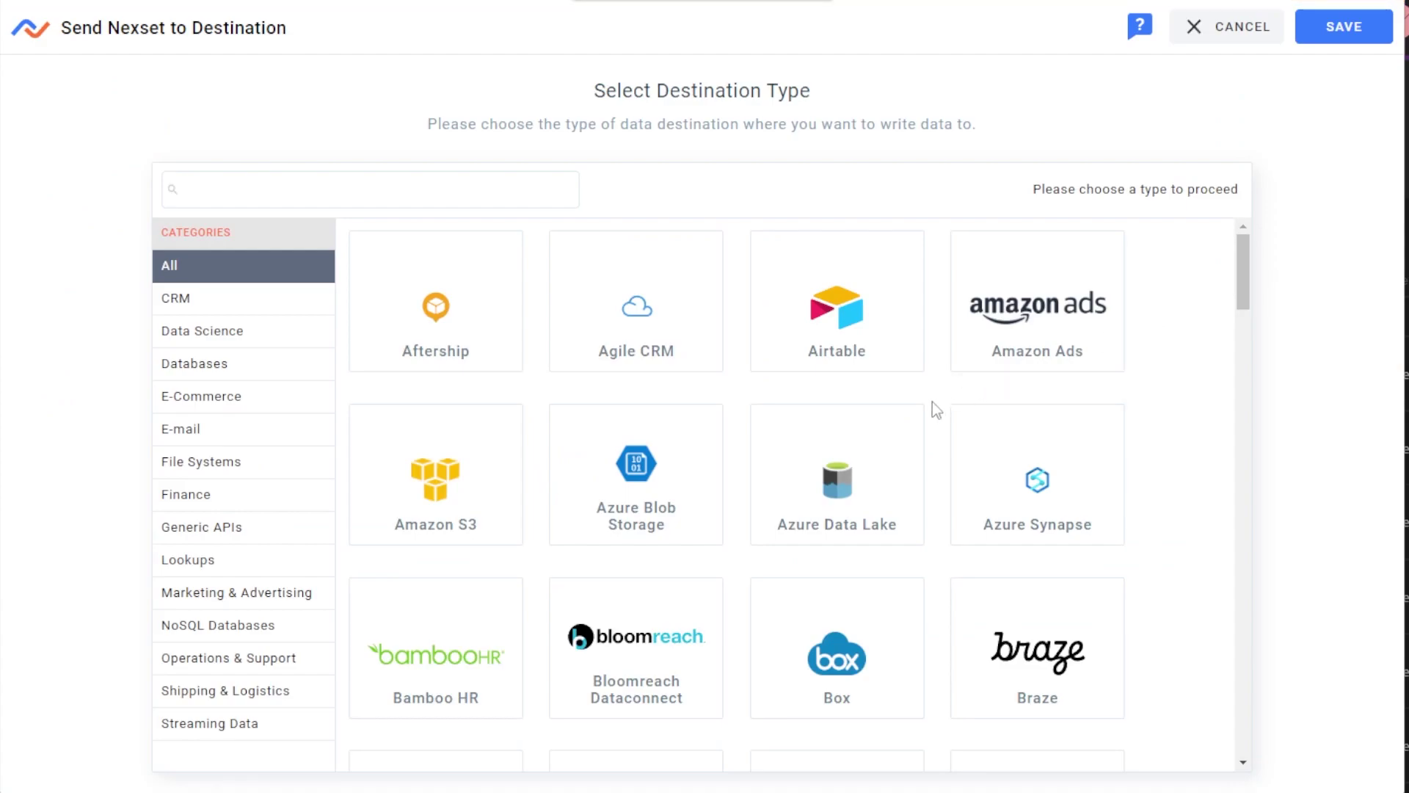
scroll(933, 492, down, 1)
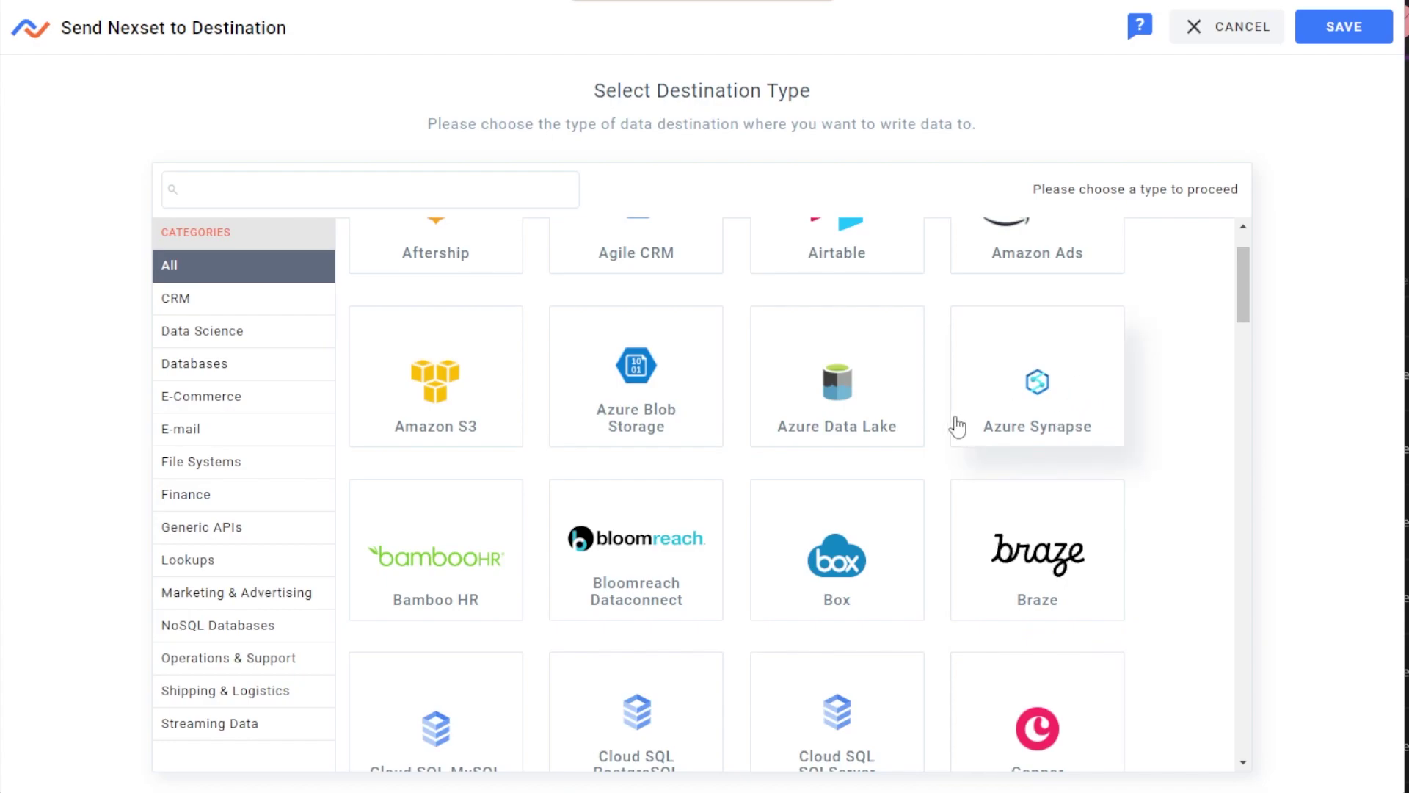
scroll(951, 416, down, 2)
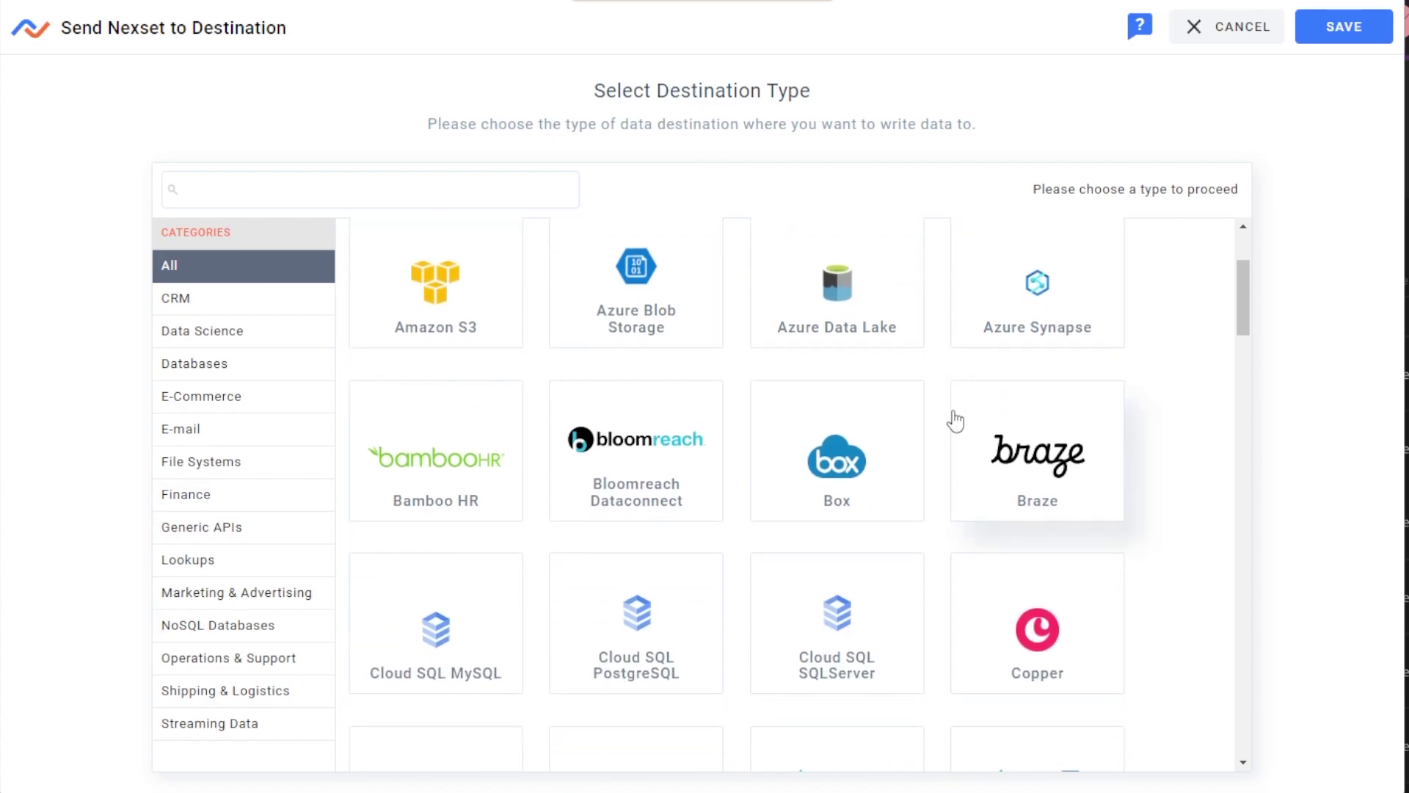
scroll(955, 419, down, 1)
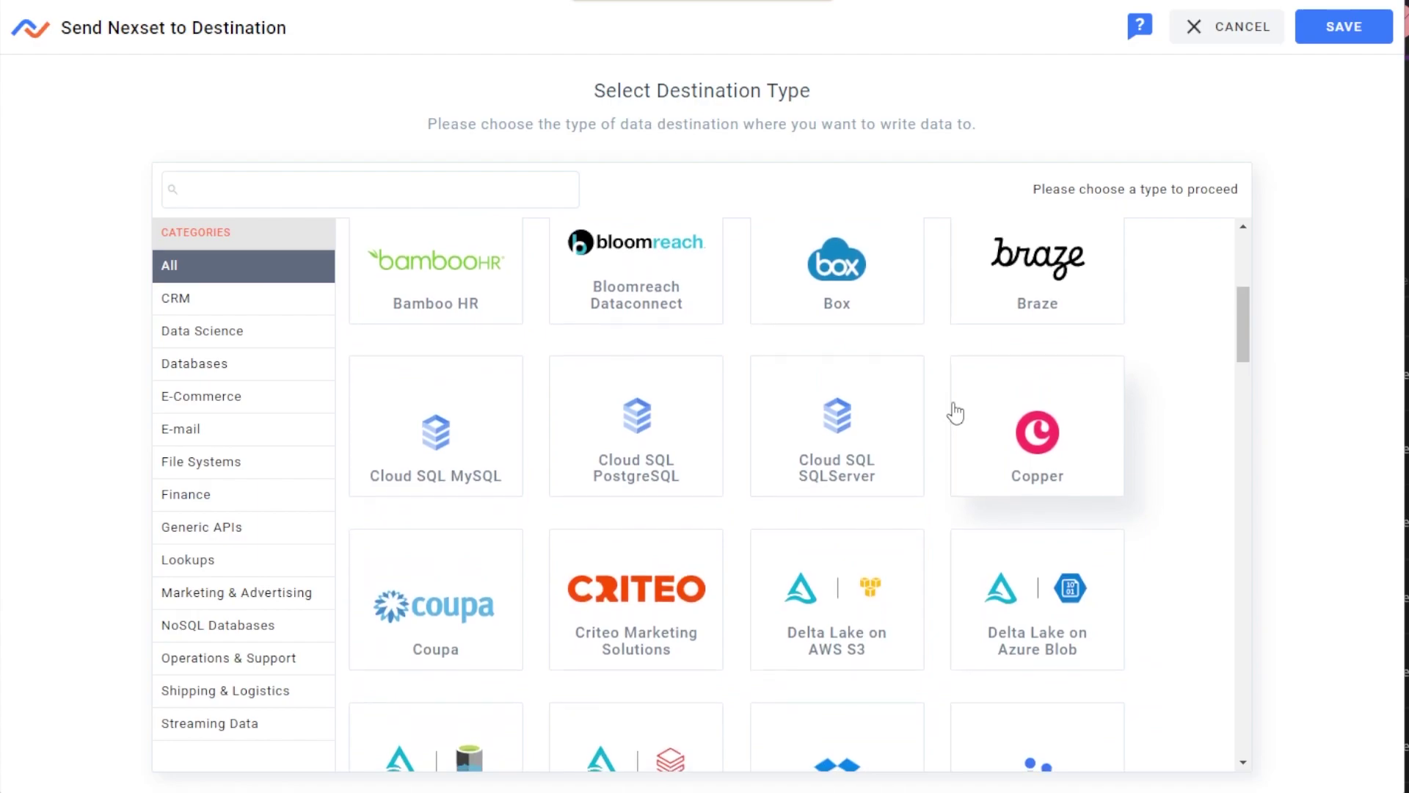
scroll(955, 413, down, 1)
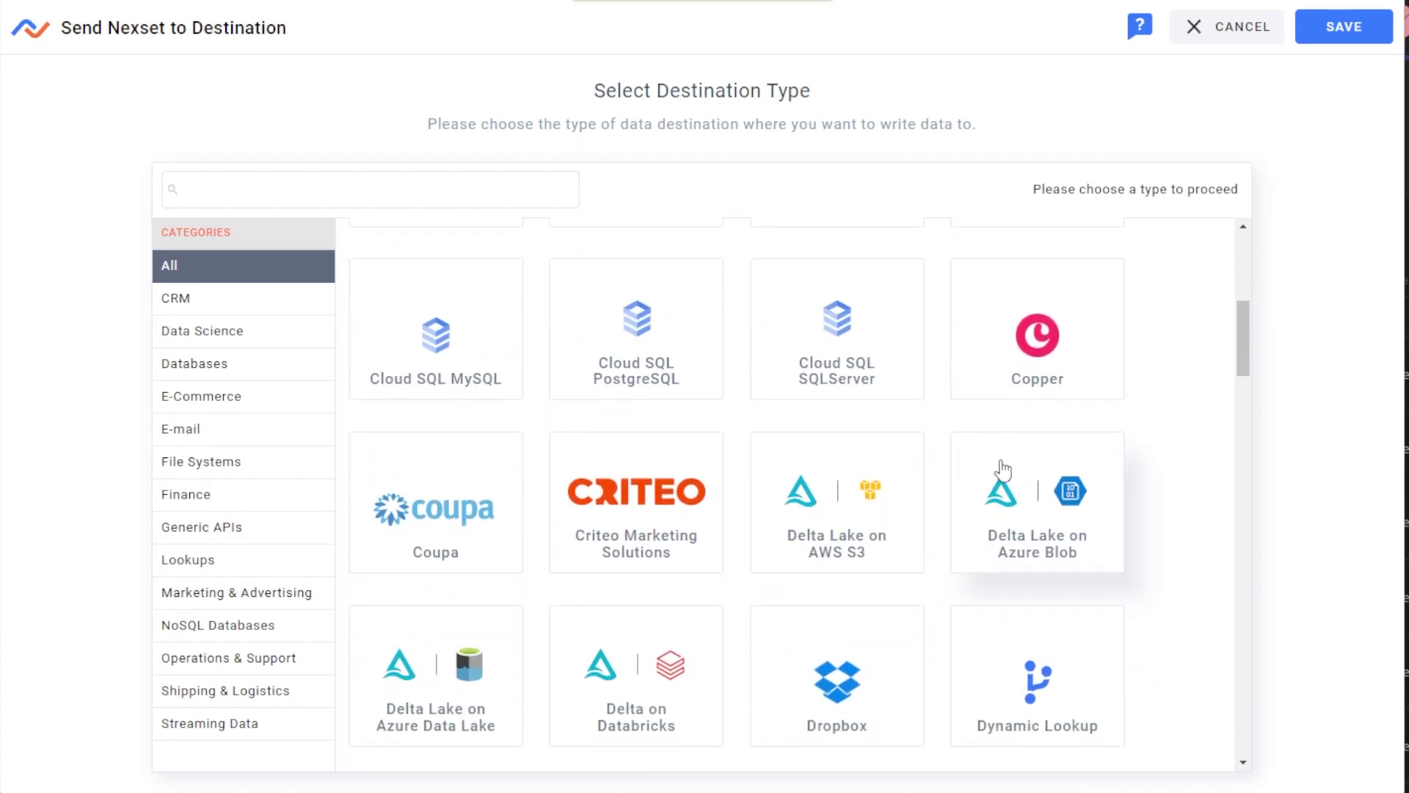
scroll(983, 435, down, 1)
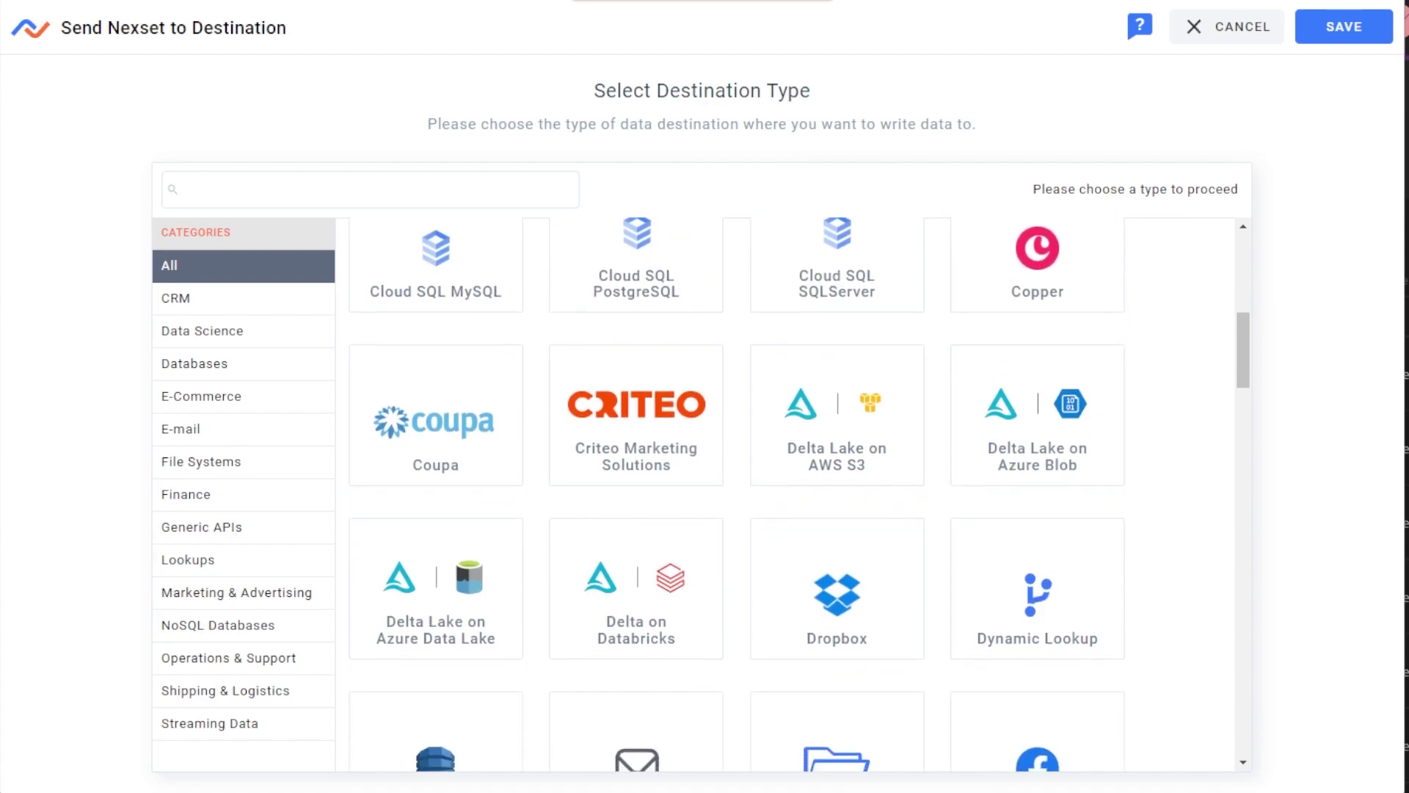
scroll(527, 384, down, 1)
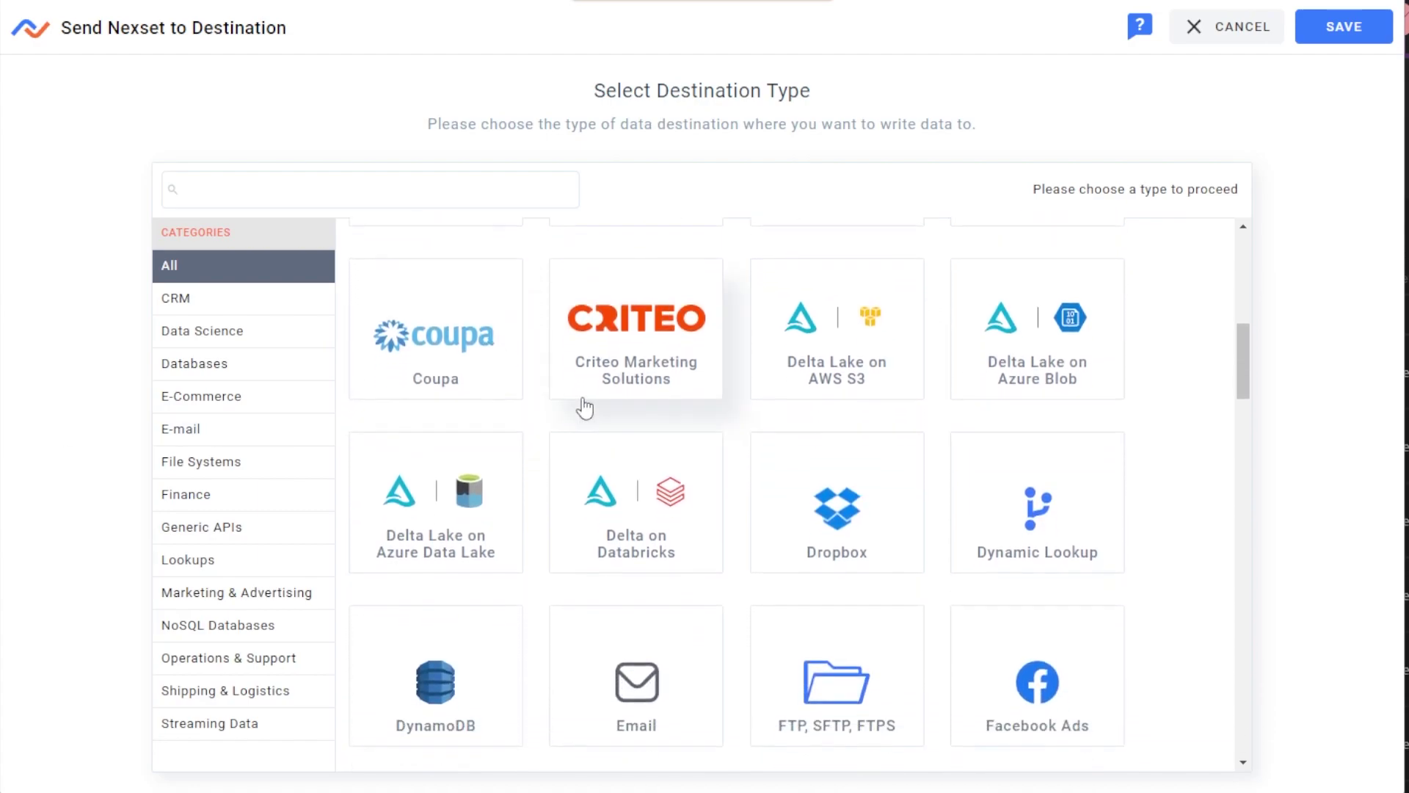
click(334, 186)
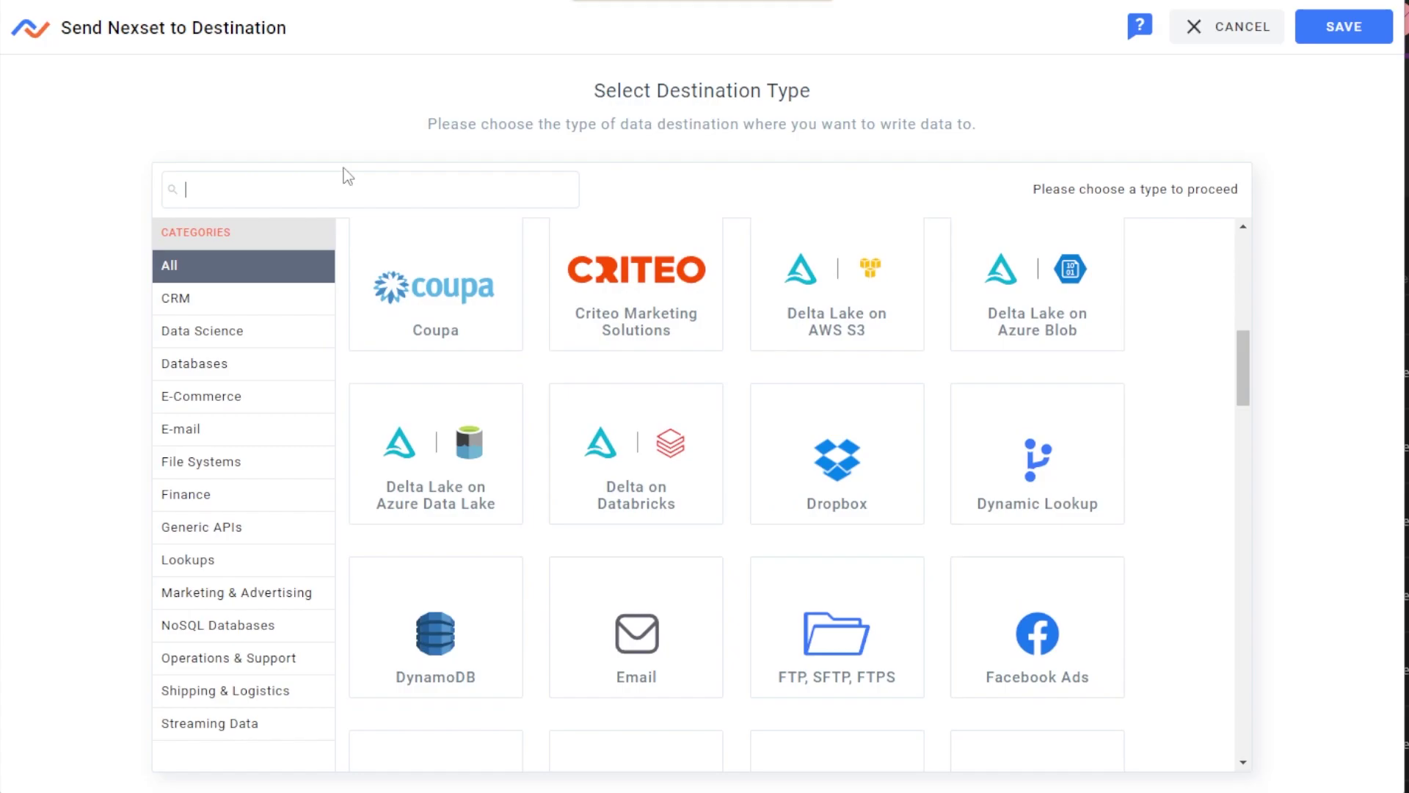
text(ftp)
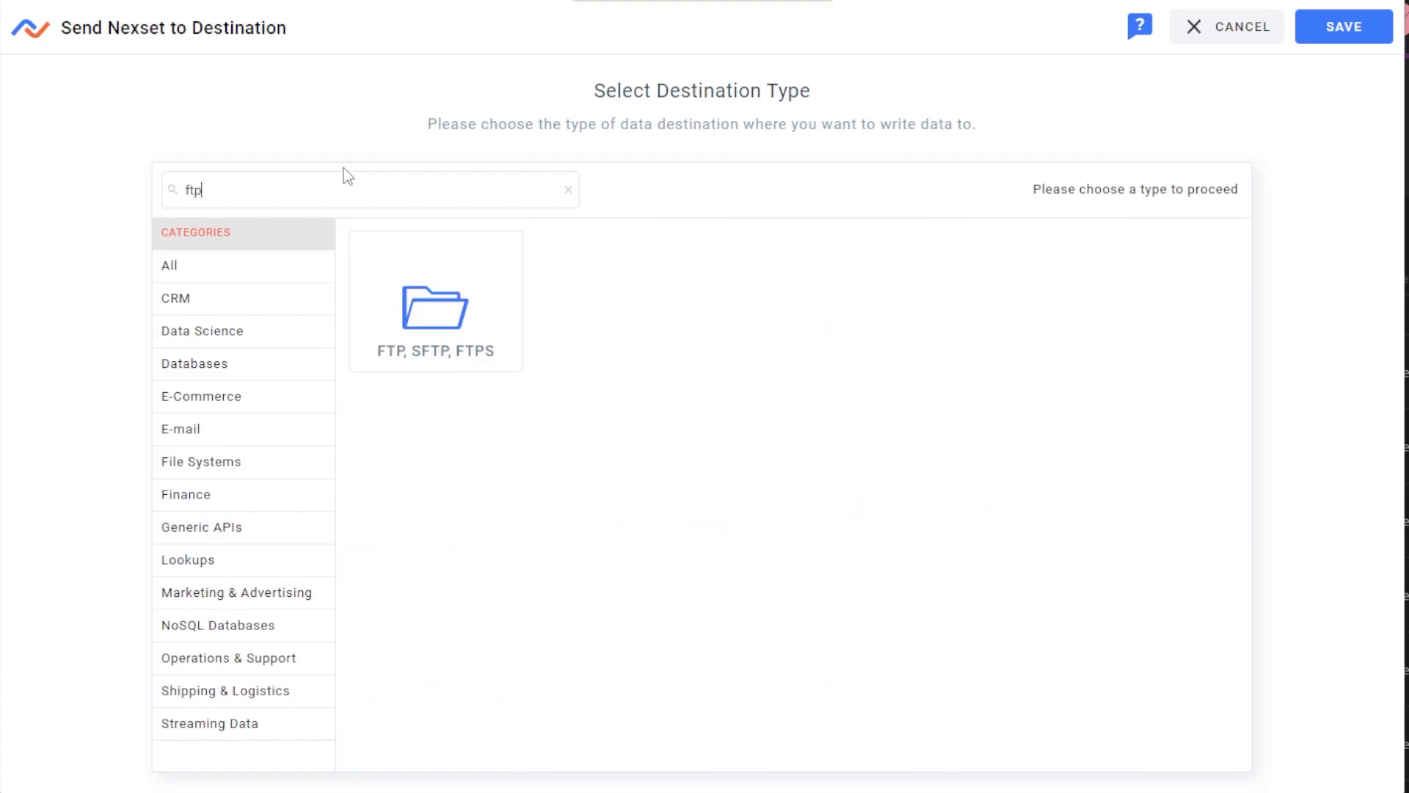
click(429, 294)
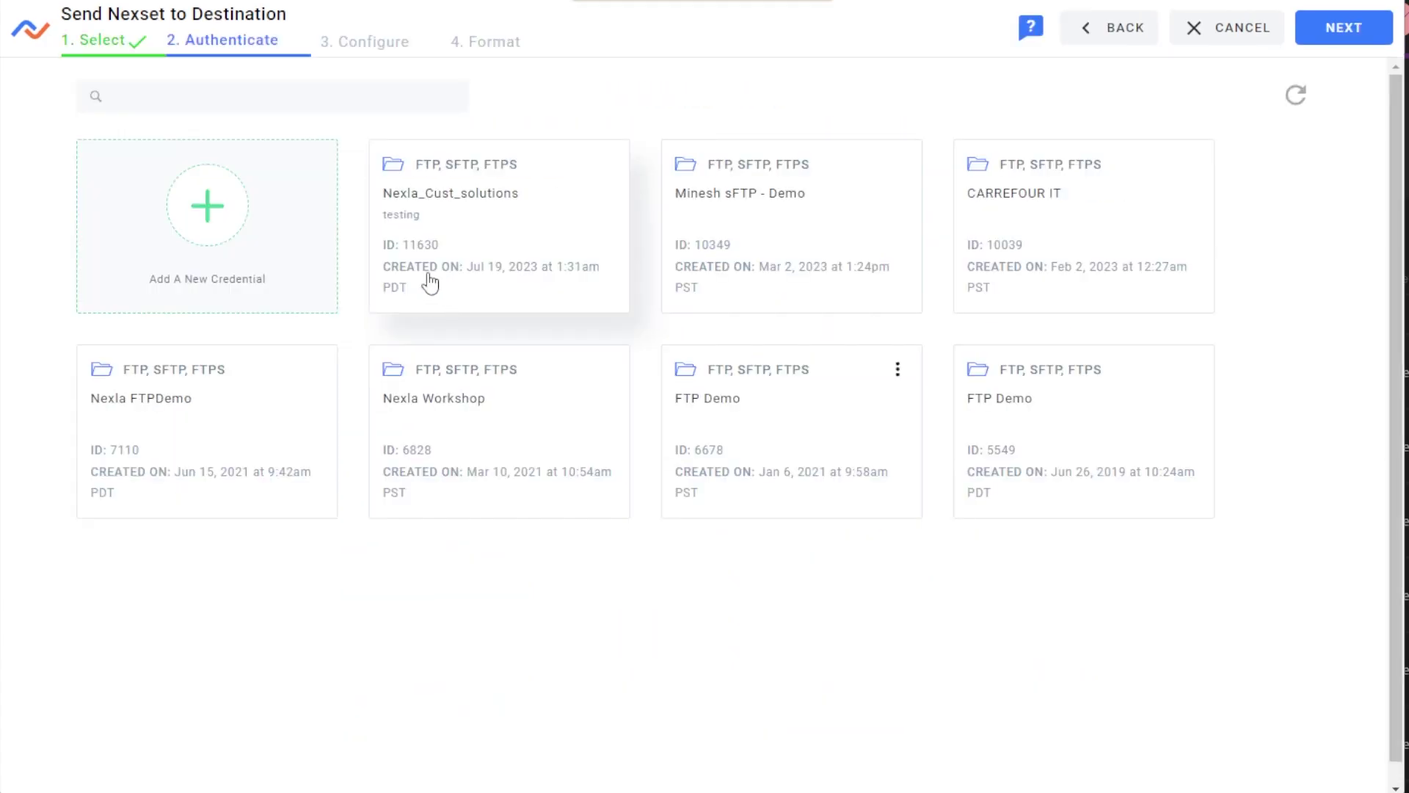
- Authenticate the FTP connection, use the Sample data folder as the location, and save the destination with JSON output format
click(255, 244)
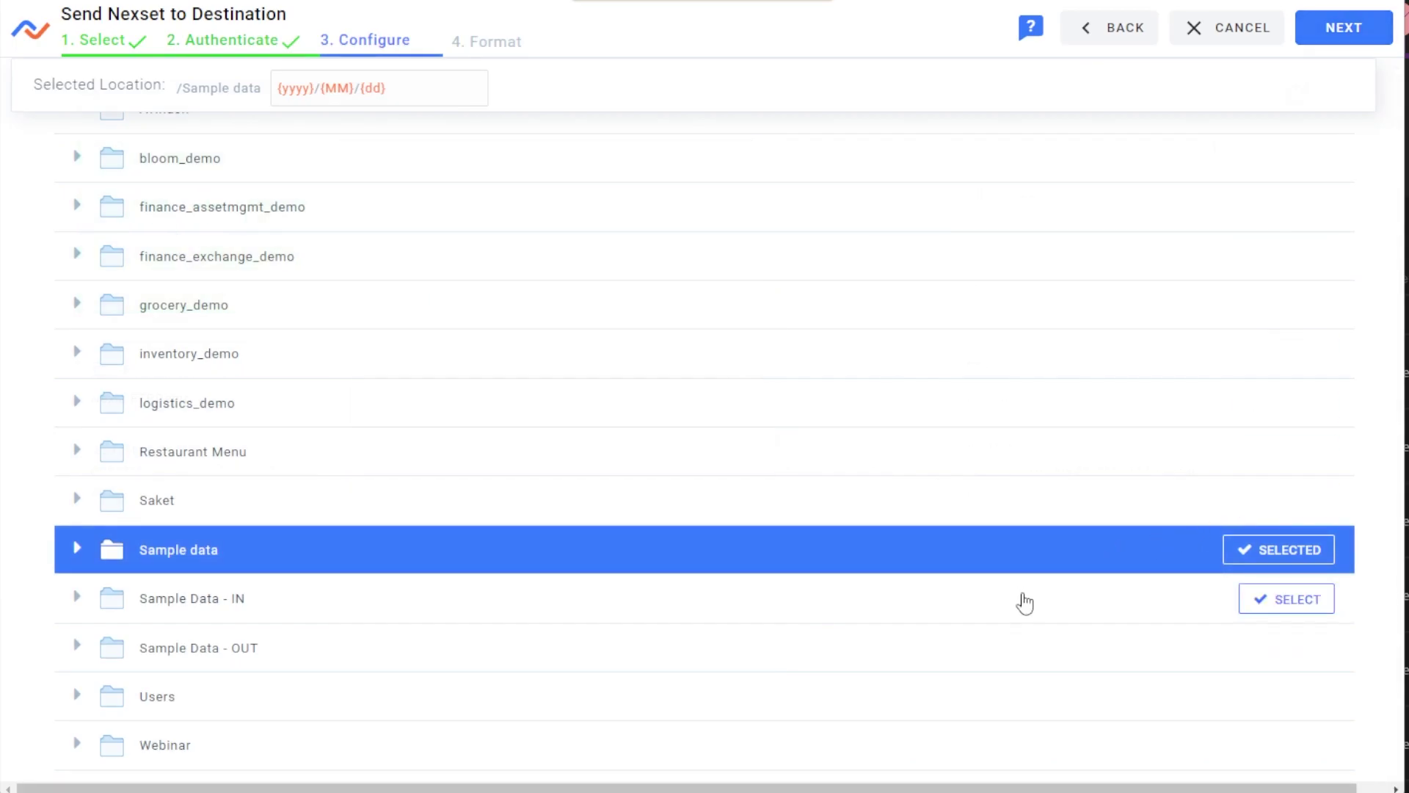
click(1333, 33)
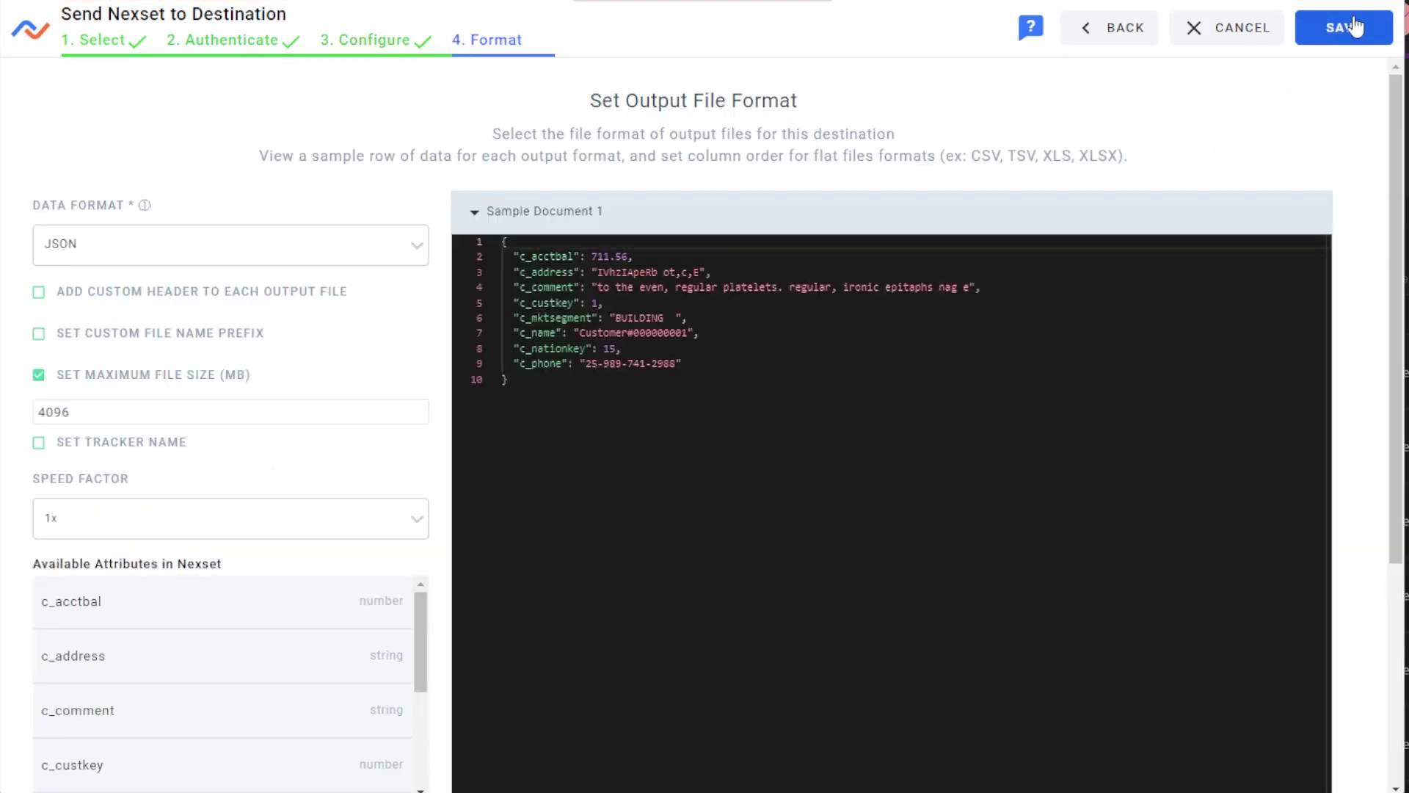
click(1344, 28)
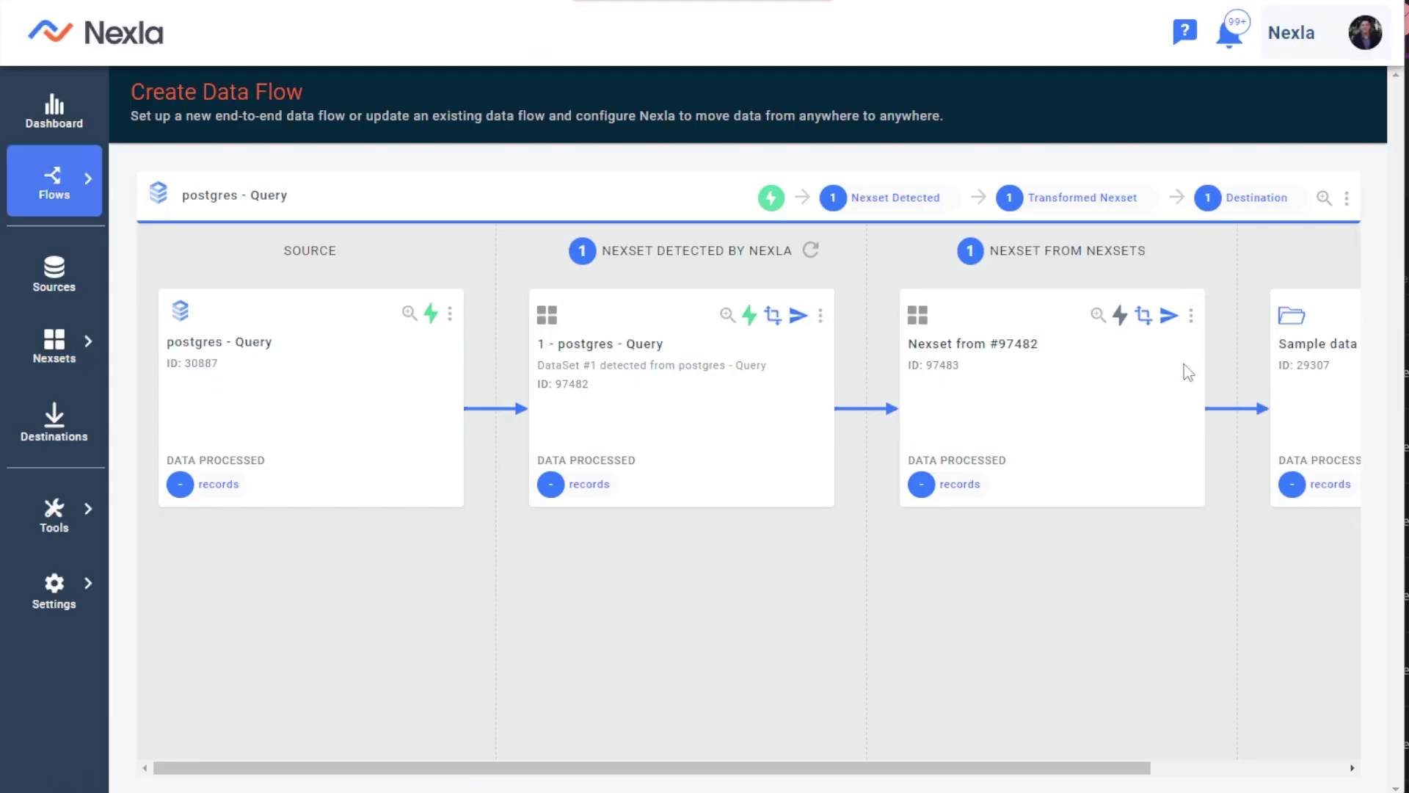
- Open the fetch frequency options in the scheduling settings of the postgres query source
scroll(1010, 485, right, 3)
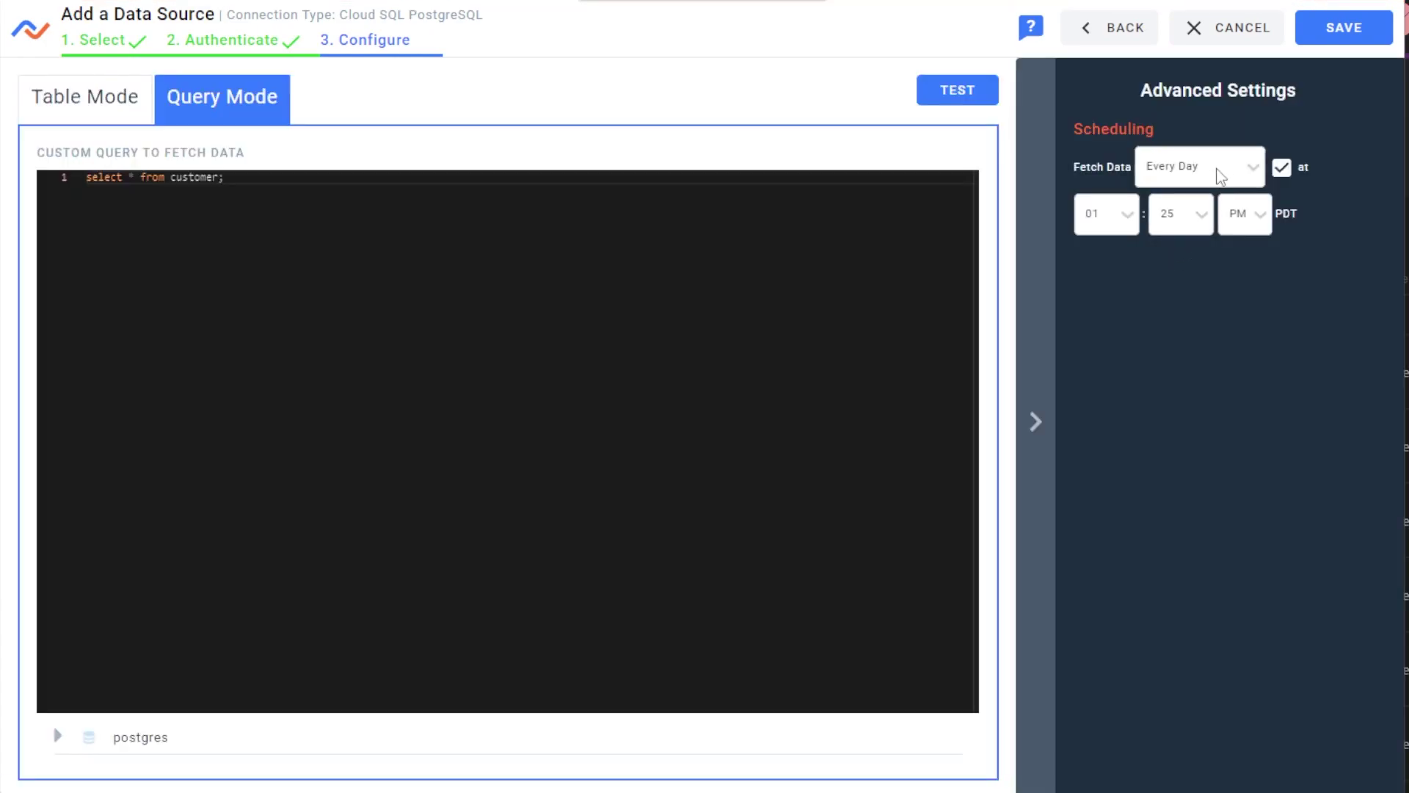
click(1221, 176)
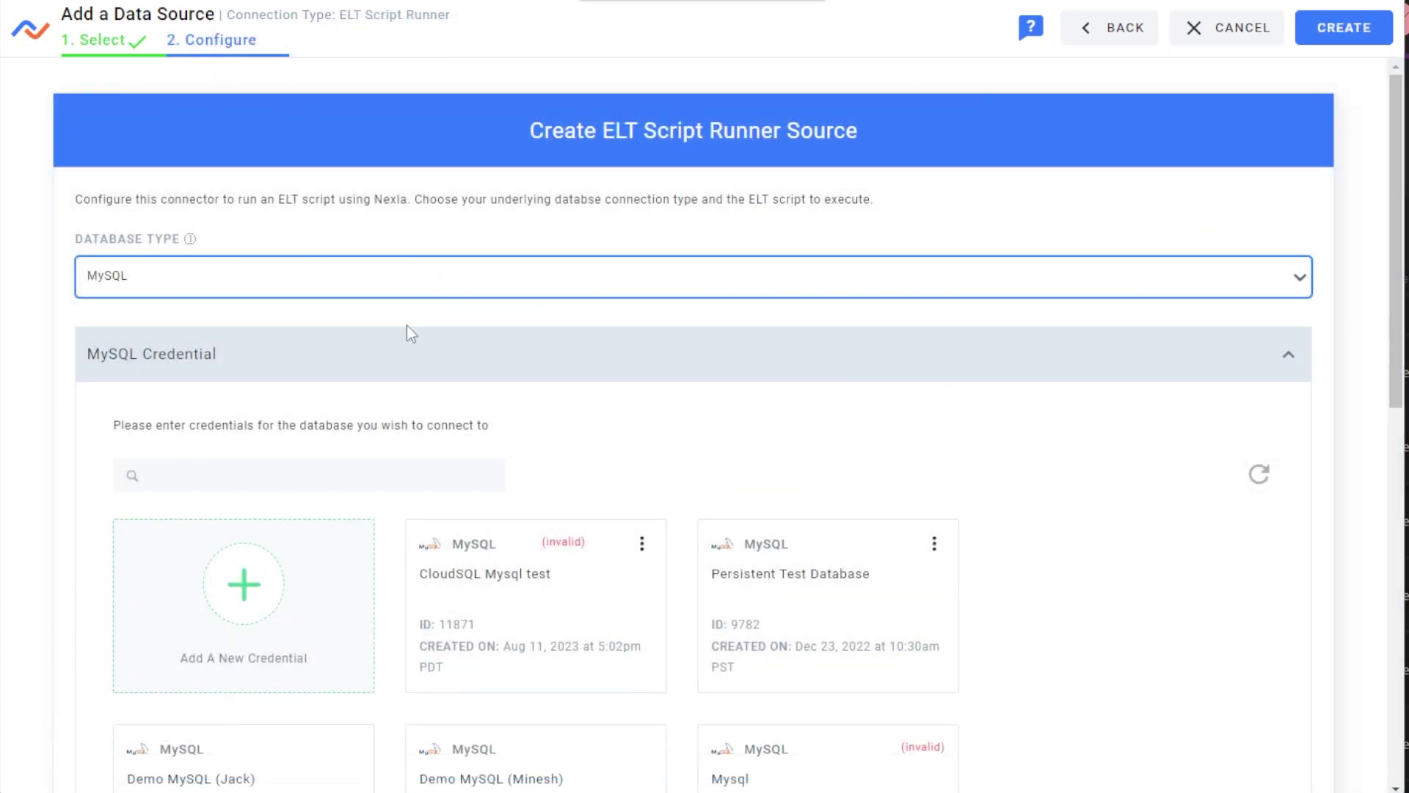
- Examine the MySQL database type and credential choices for an ELT Script Runner source
click(407, 325)
scroll(407, 325, down, 1)
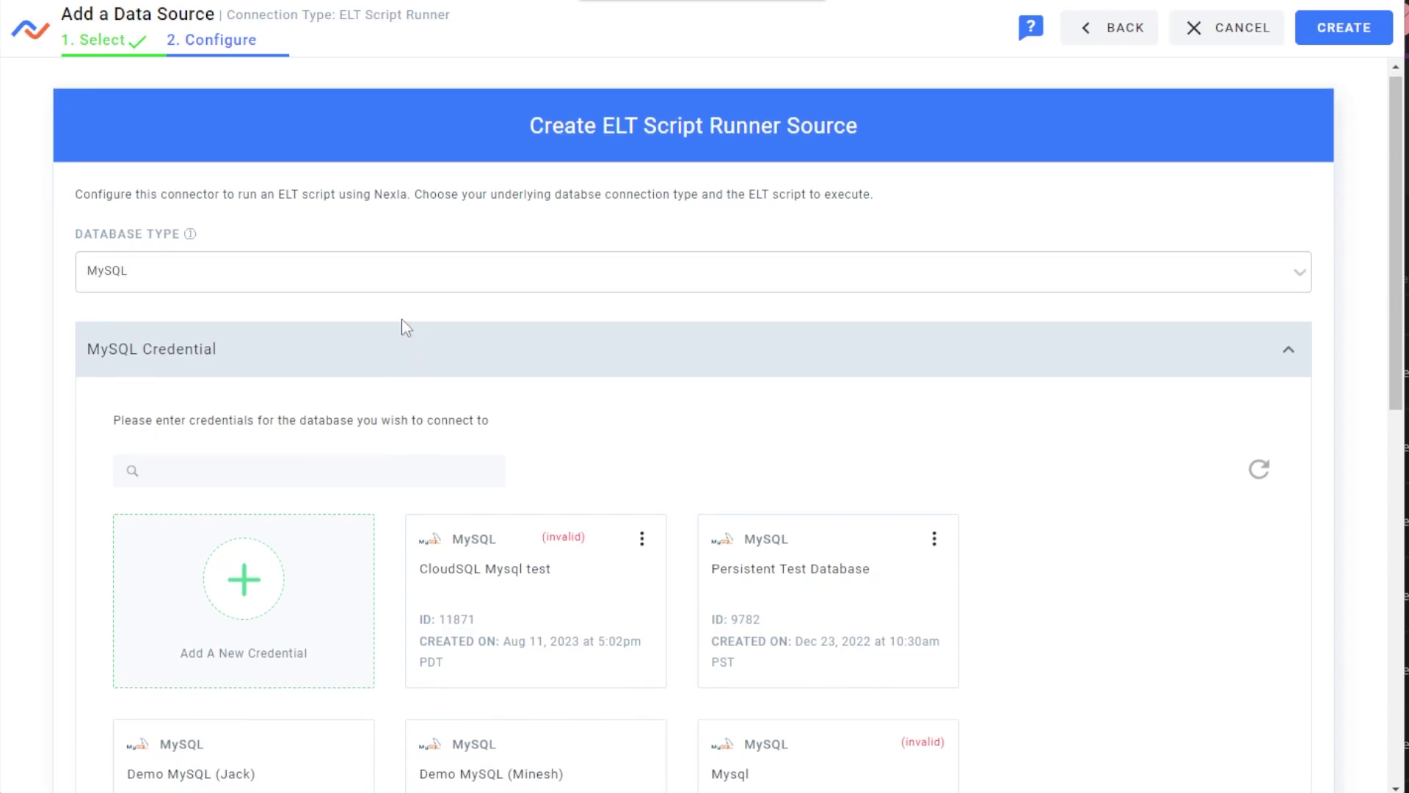
scroll(244, 85, up, 1)
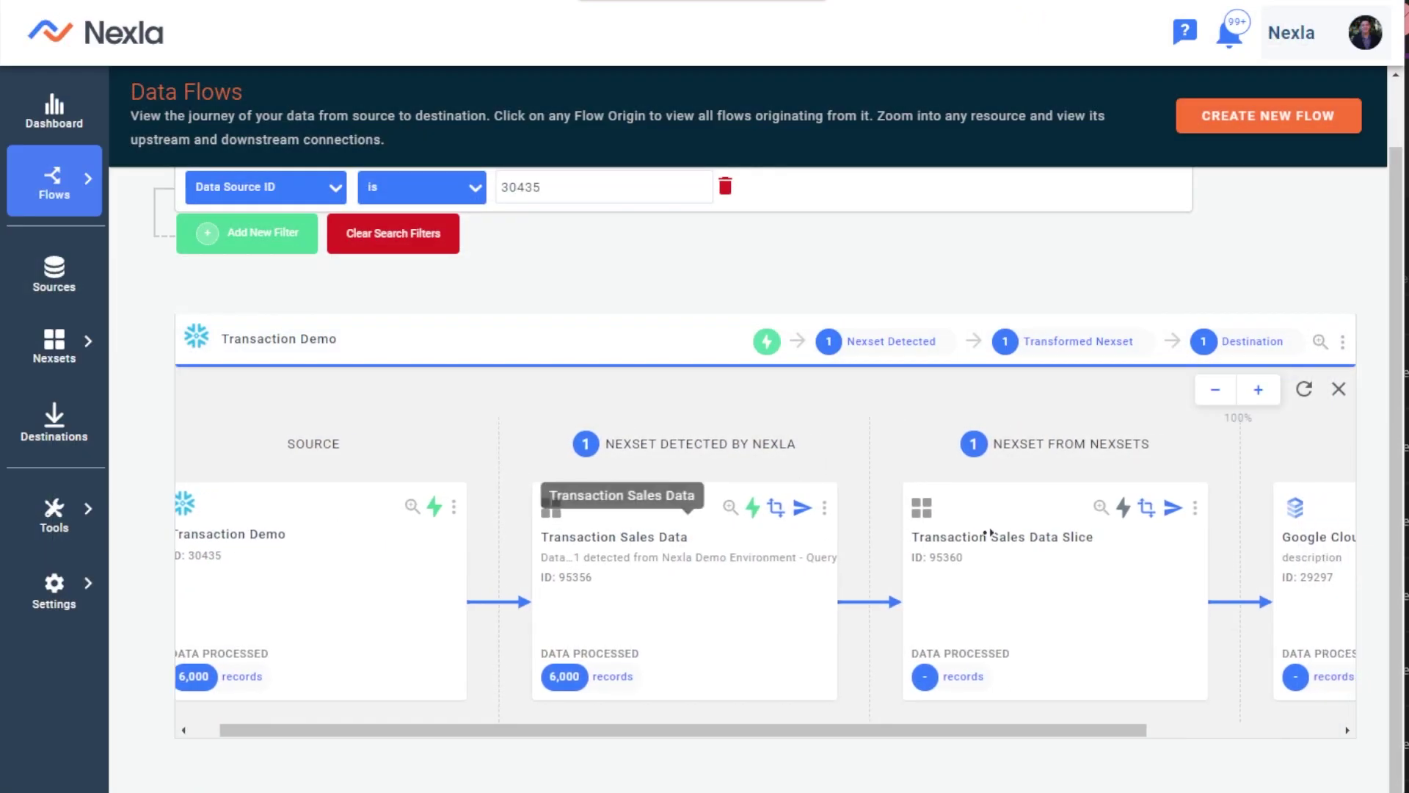
- Examine the Transaction Demo flow from its detected Nexset through to the Google CloudSQL destination
scroll(827, 571, right, 5)
scroll(861, 575, up, 1)
scroll(883, 617, down, 1)
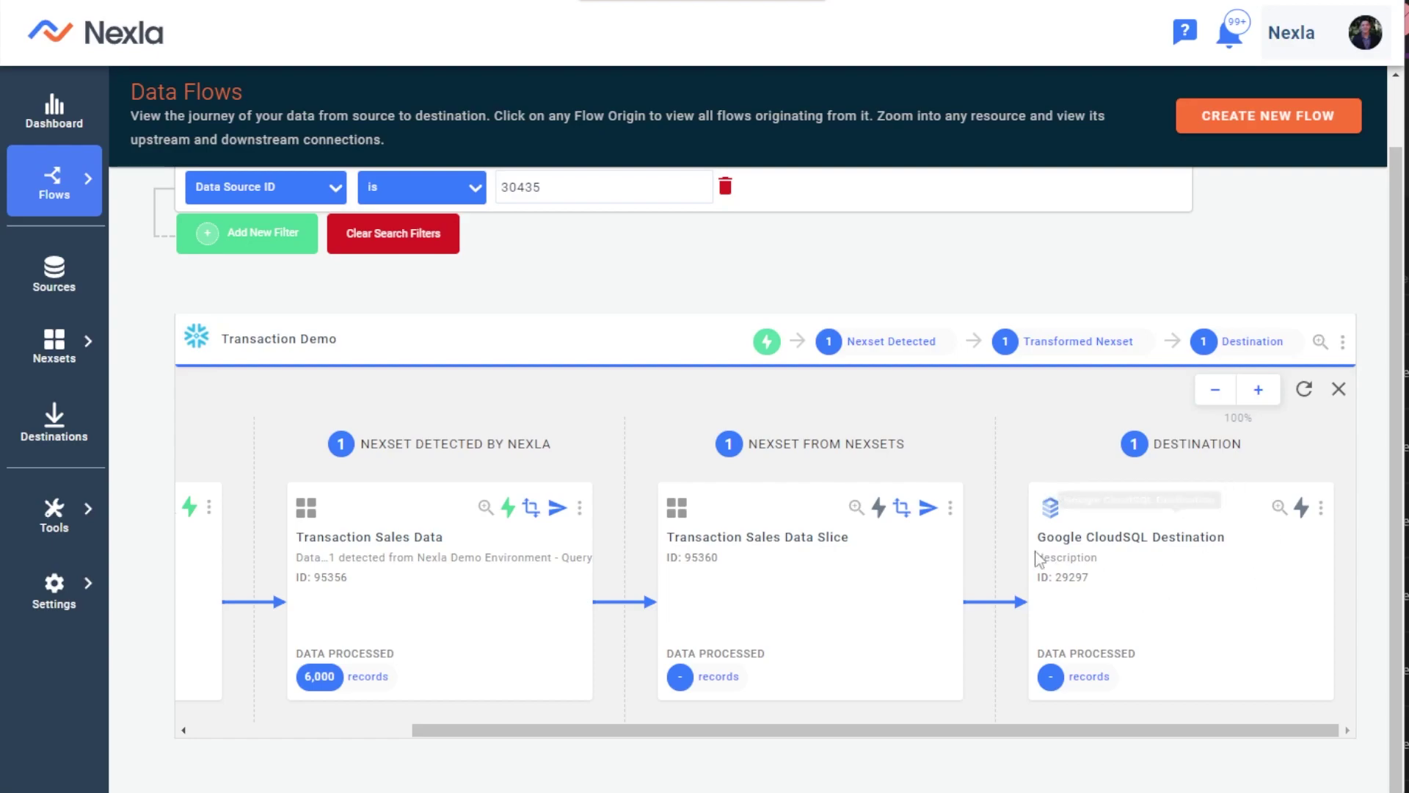
click(928, 508)
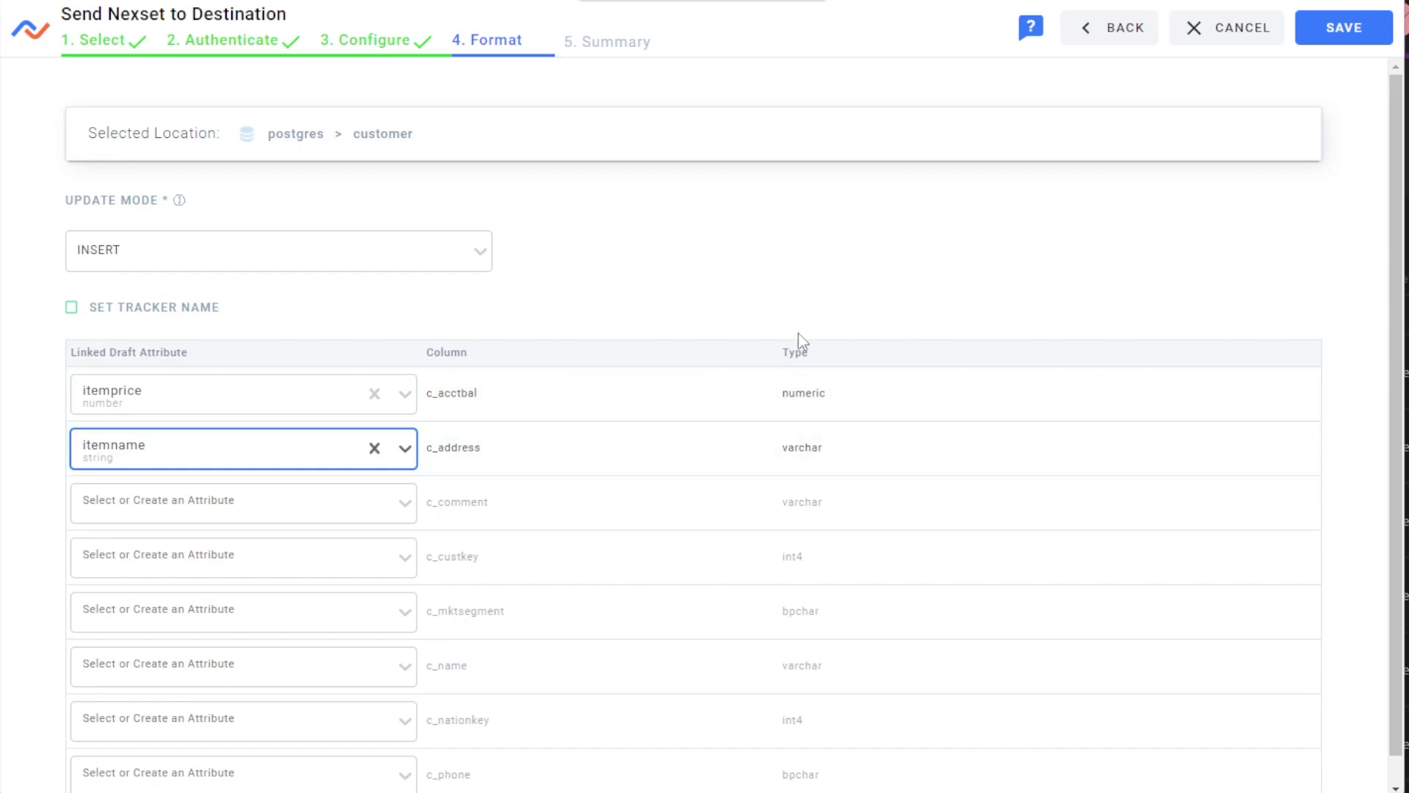
click(1221, 42)
click(952, 469)
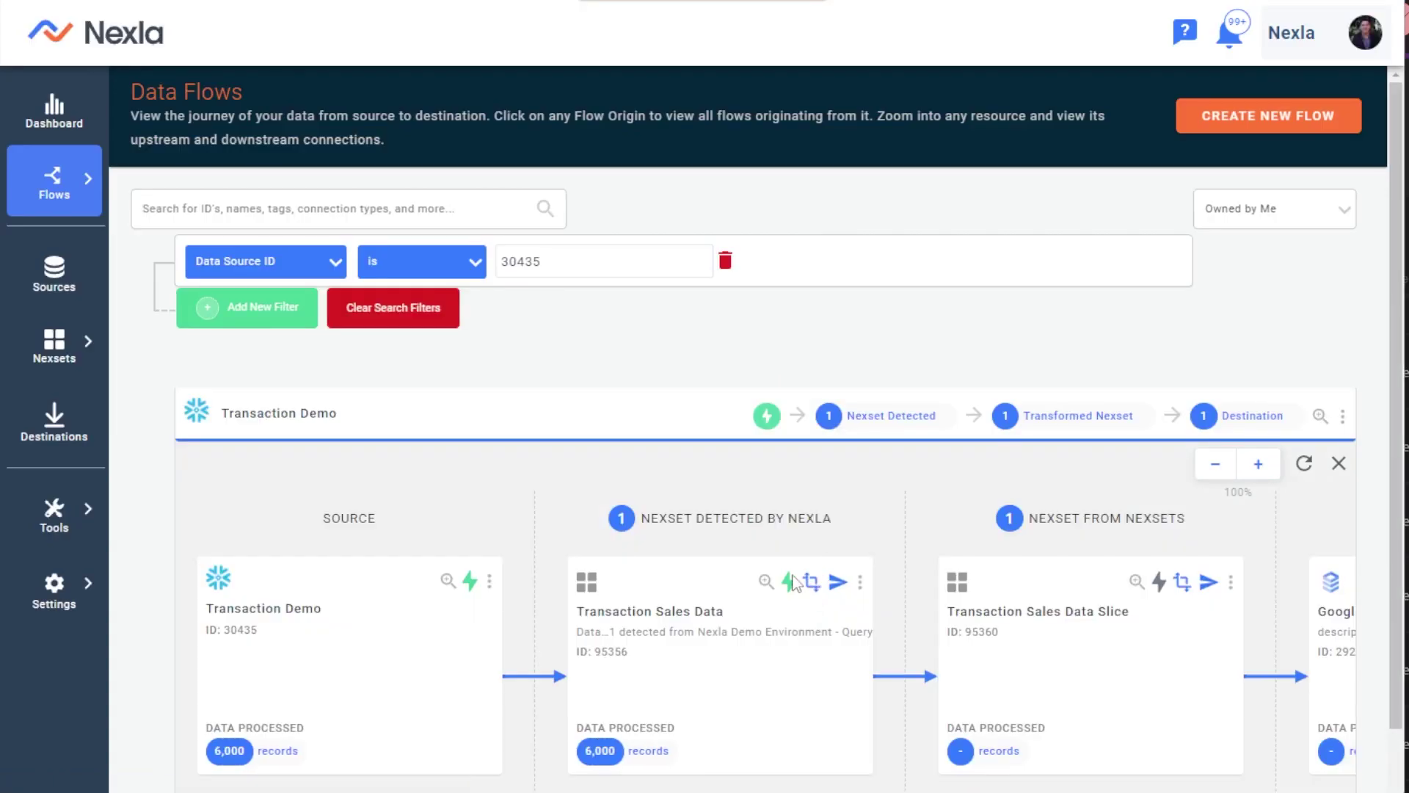
- Open the details of the Transaction Sales Data Nexset and highlight its Data Feed API curl command
scroll(793, 604, right, 5)
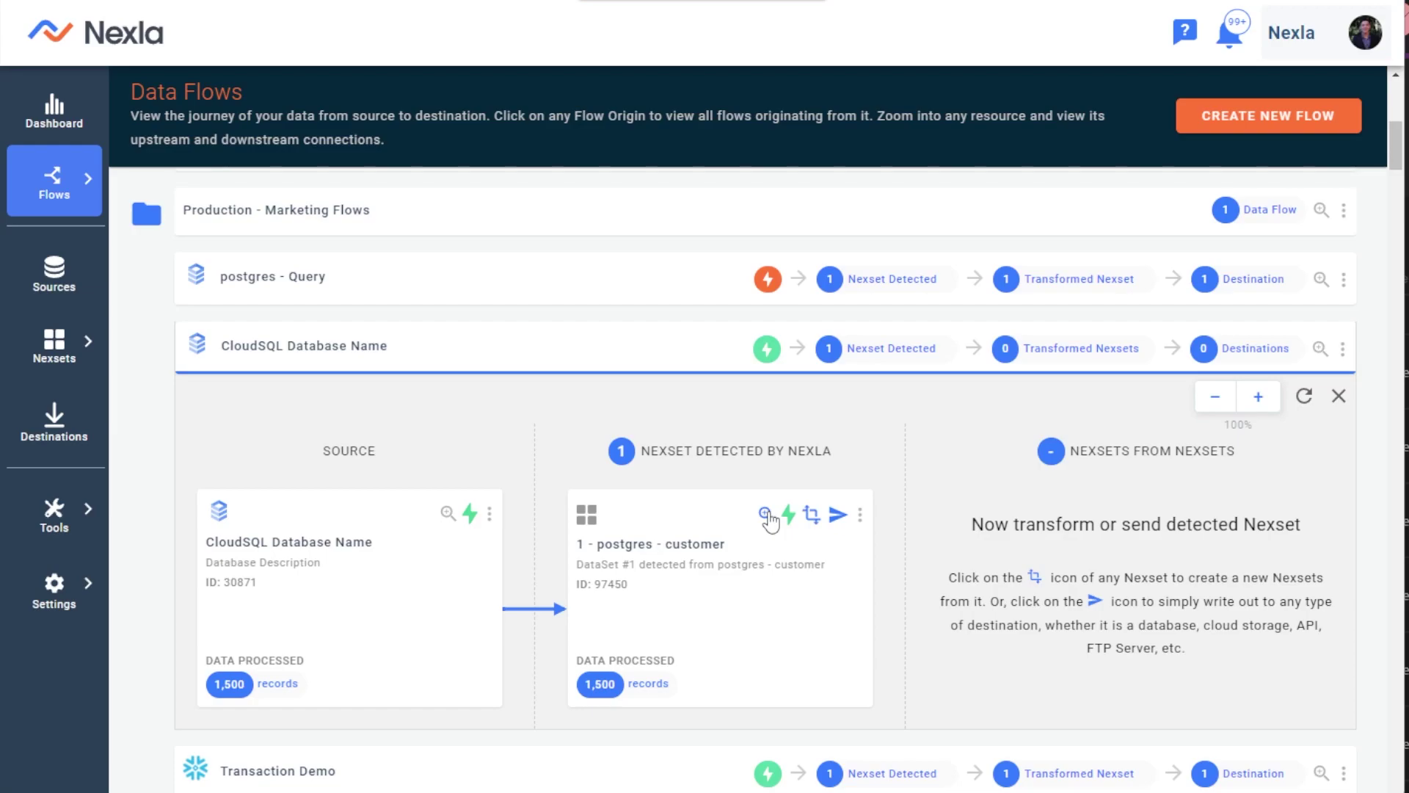
click(766, 514)
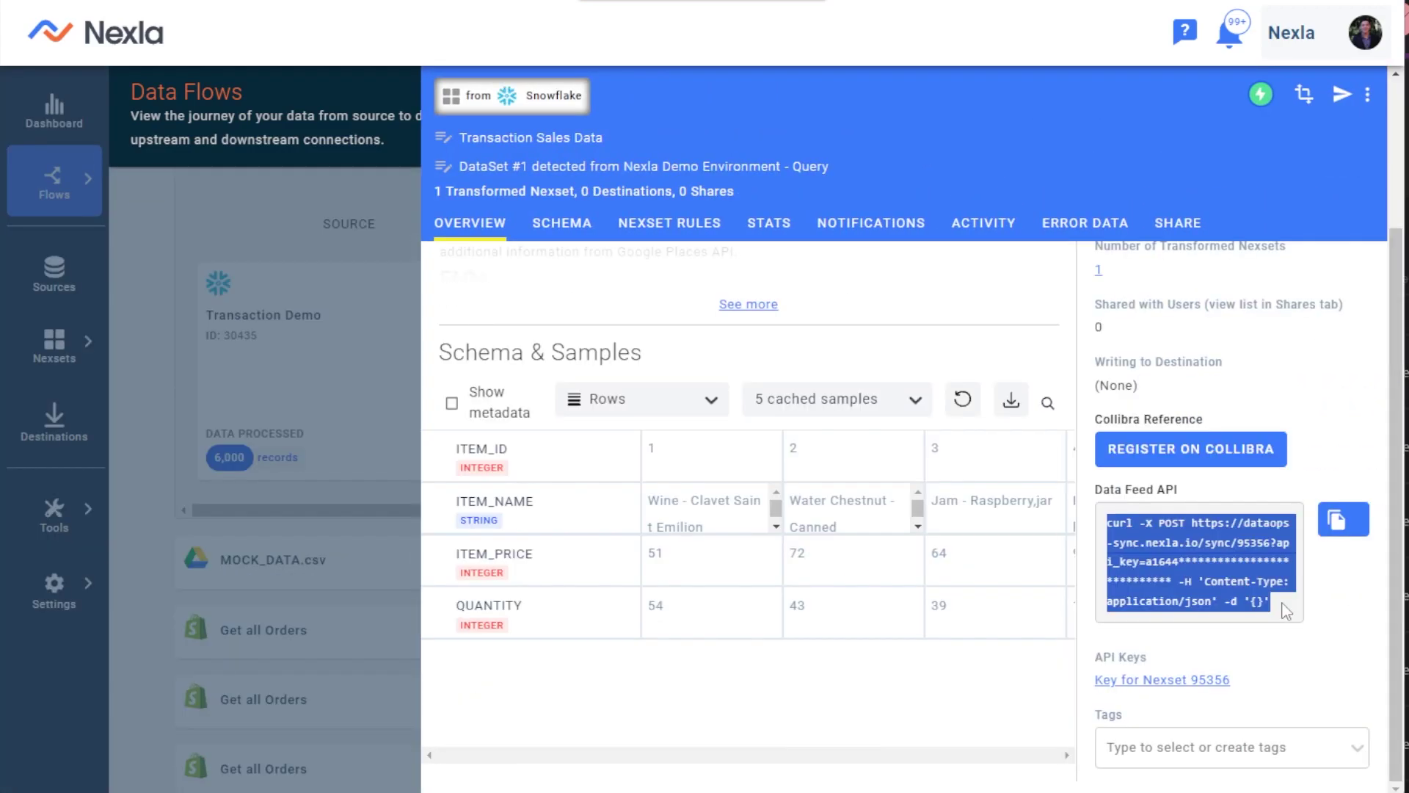
click(1286, 611)
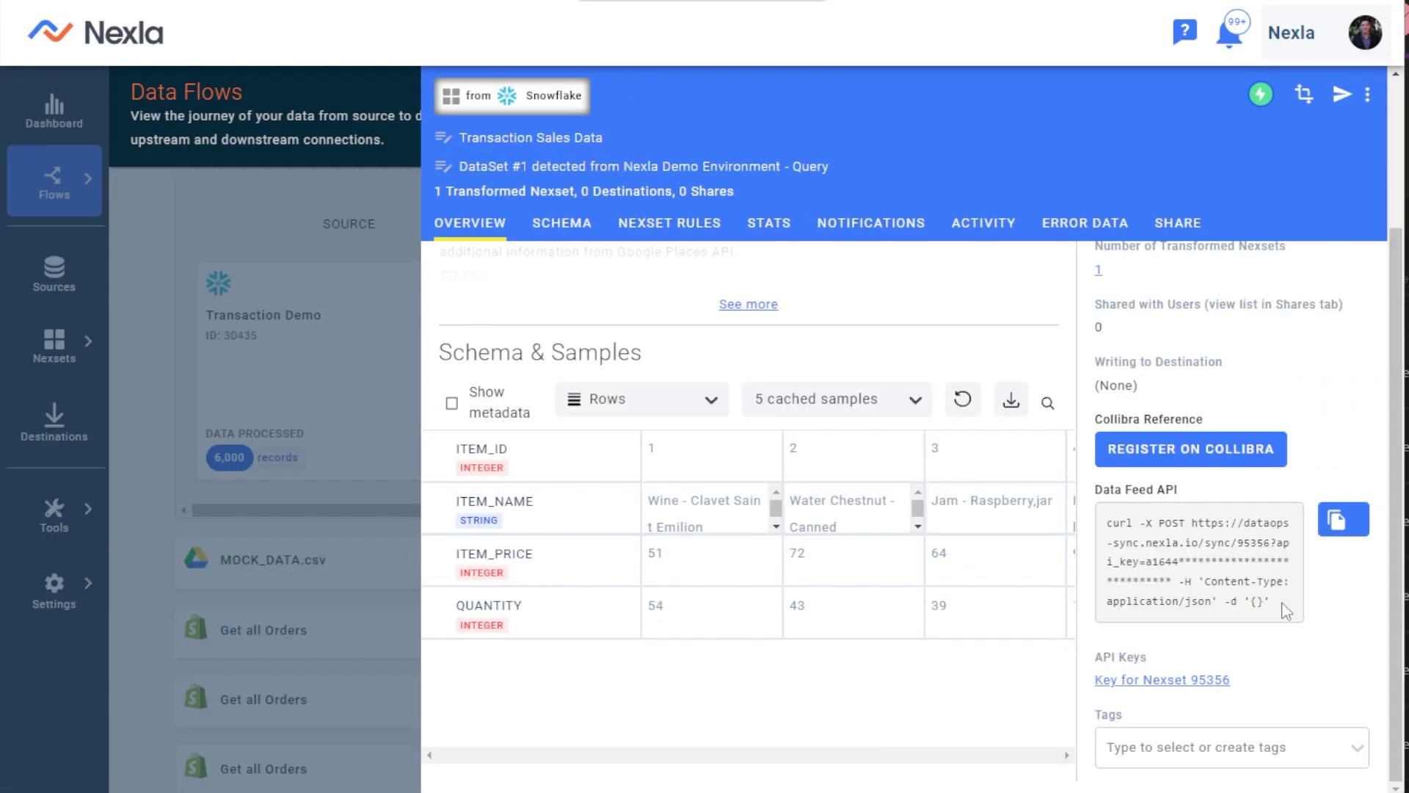
drag(1277, 603, 1057, 522)
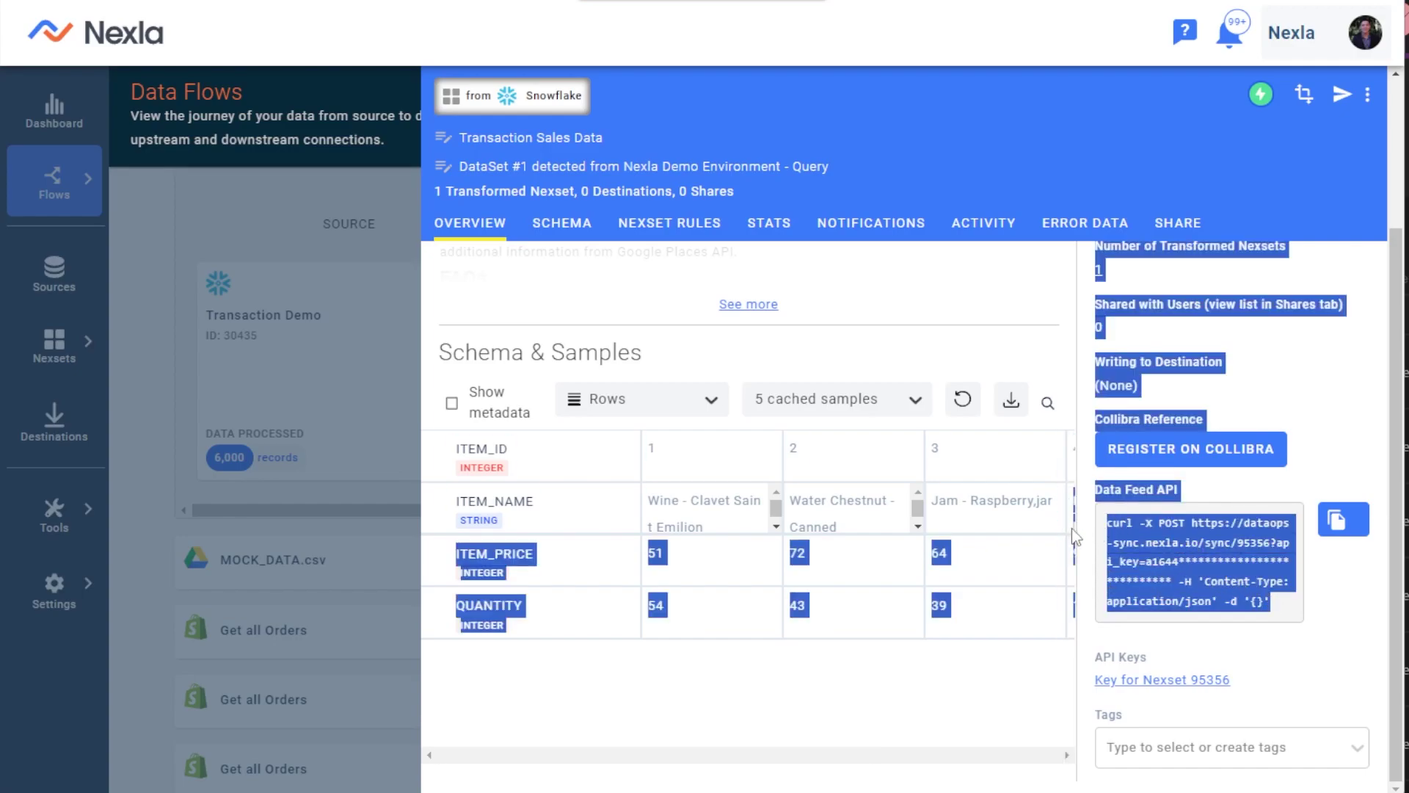
click(1108, 530)
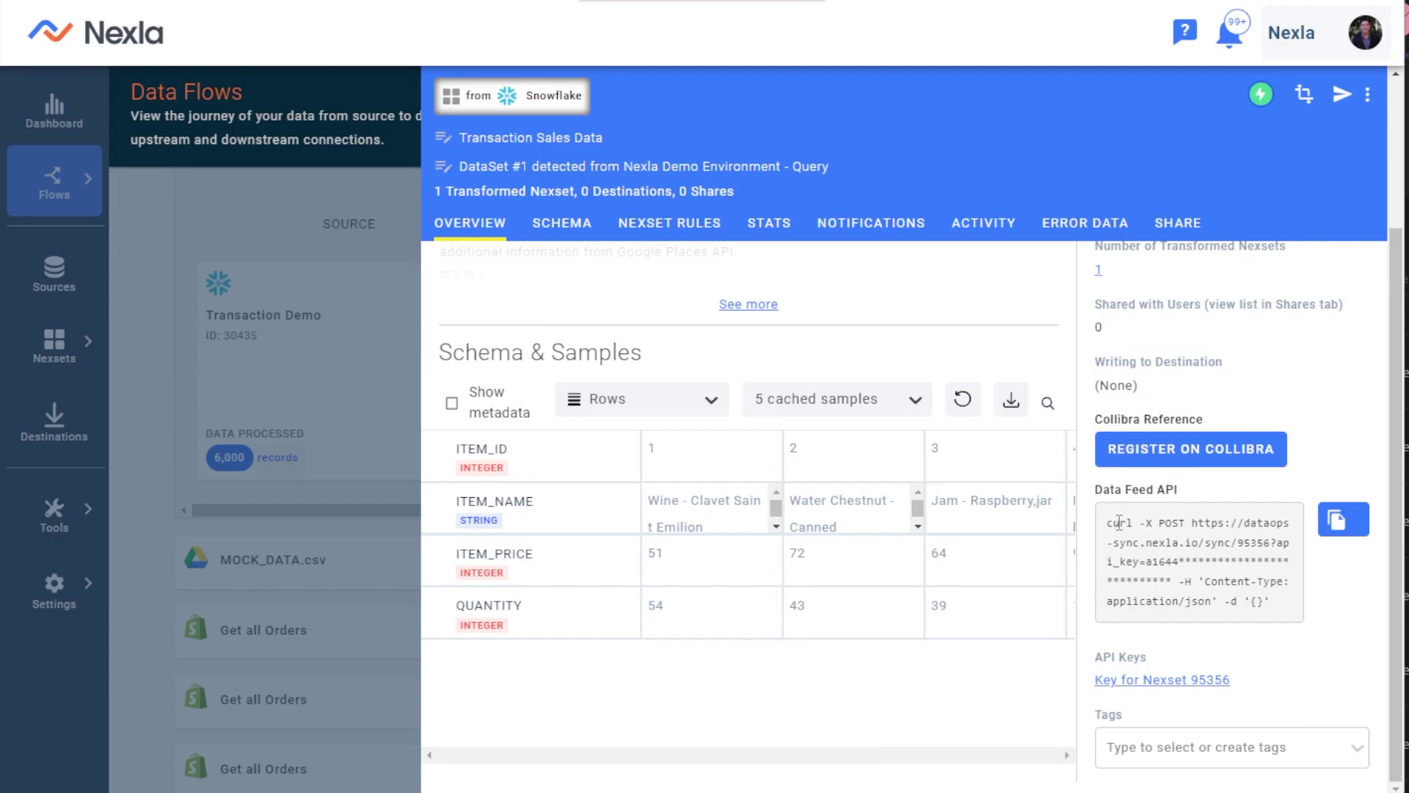
drag(1108, 523, 1282, 602)
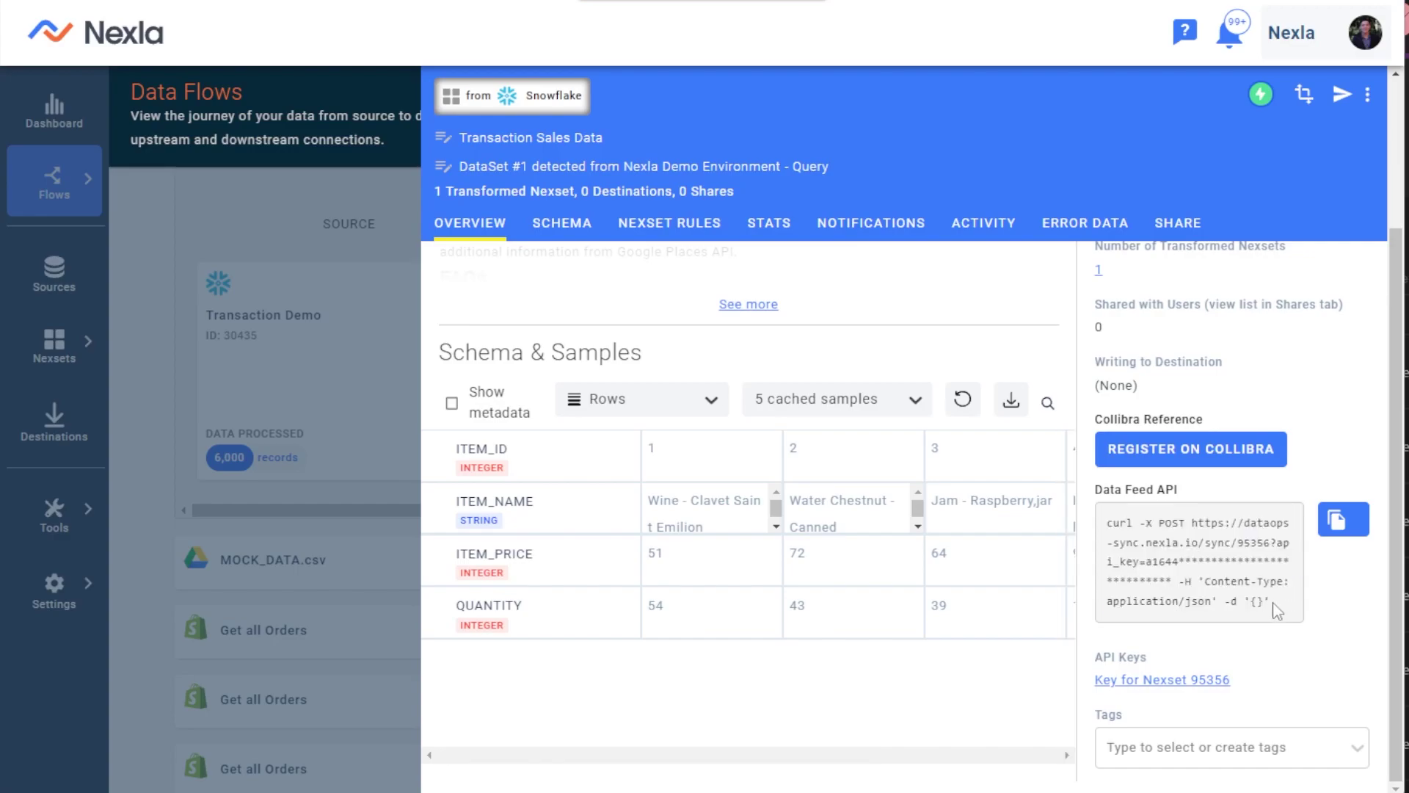